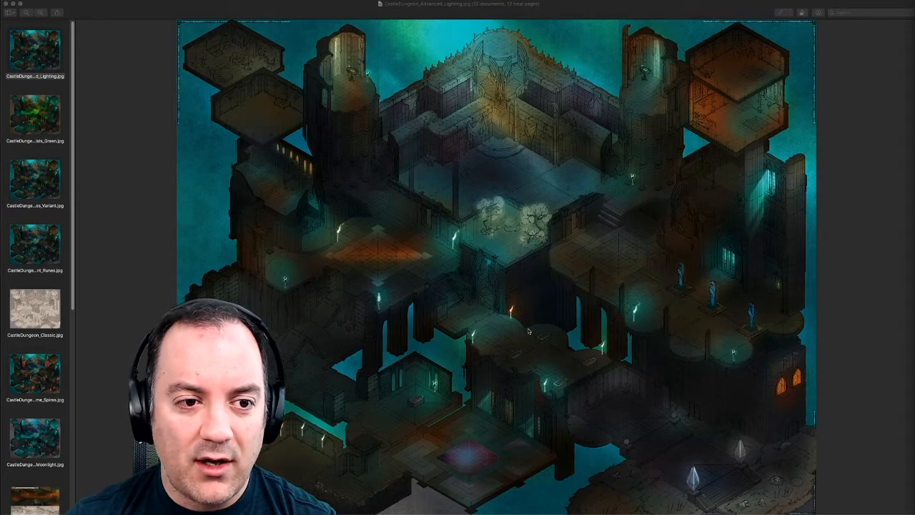
Step: Browse the castle dungeon map variants from Alchemists Green through both Ancient Runes versions to the Classic version
{"action": "left_click", "coordinate": [27, 118]}
{"action": "left_click", "coordinate": [27, 119]}
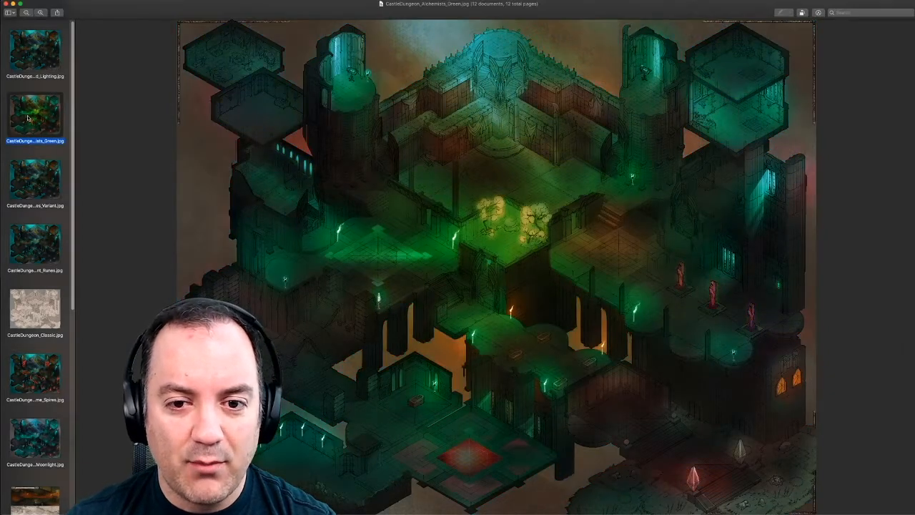
{"action": "left_click", "coordinate": [29, 170]}
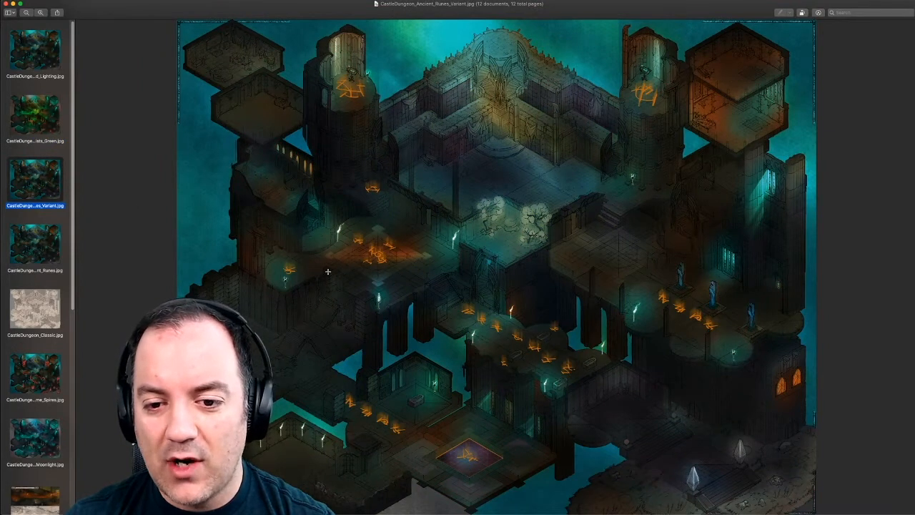
{"action": "left_click", "coordinate": [35, 261]}
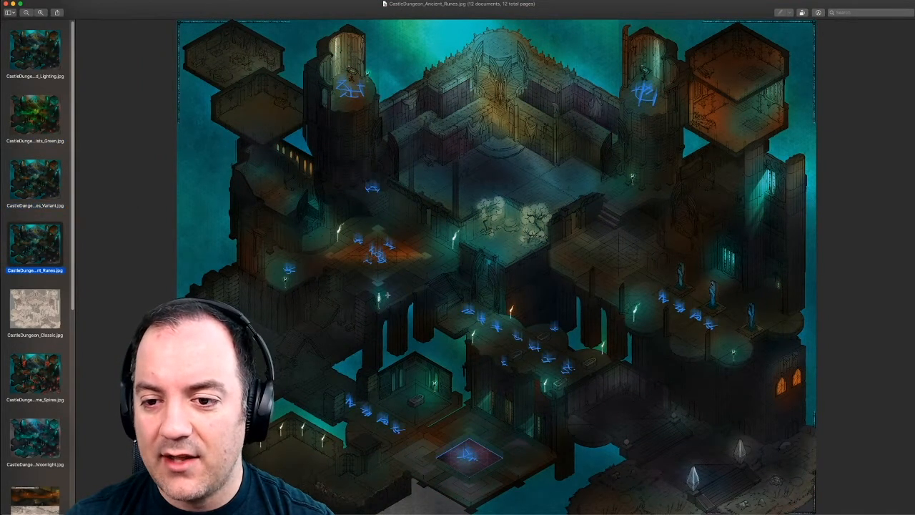
{"action": "left_click", "coordinate": [37, 309]}
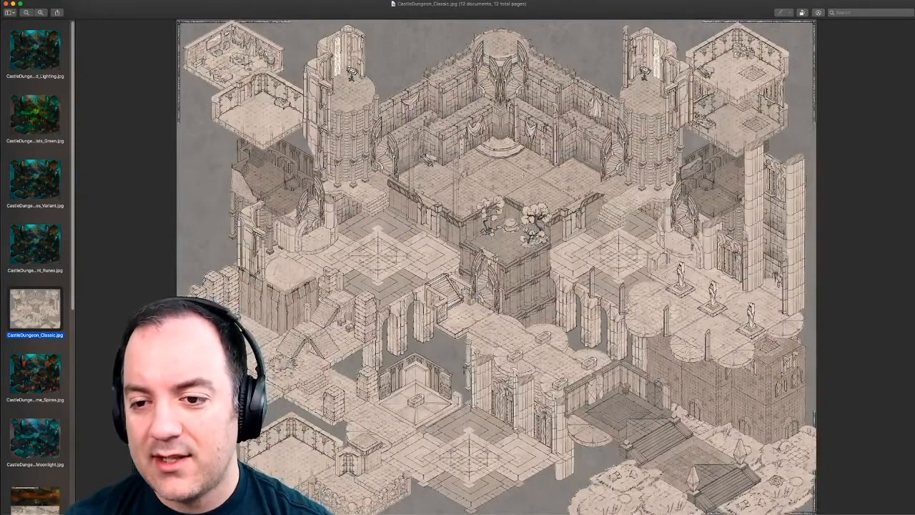
Step: Compare the Classic dungeon map with the Ancient Runes variants and examine the Classic line art up close
{"action": "key", "text": "Down"}
{"action": "key", "text": "Up"}
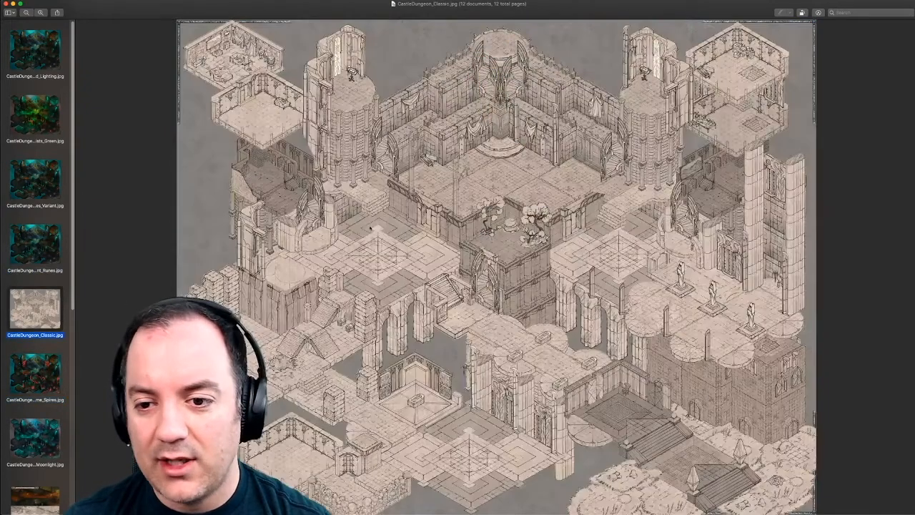
{"action": "key", "text": "Up"}
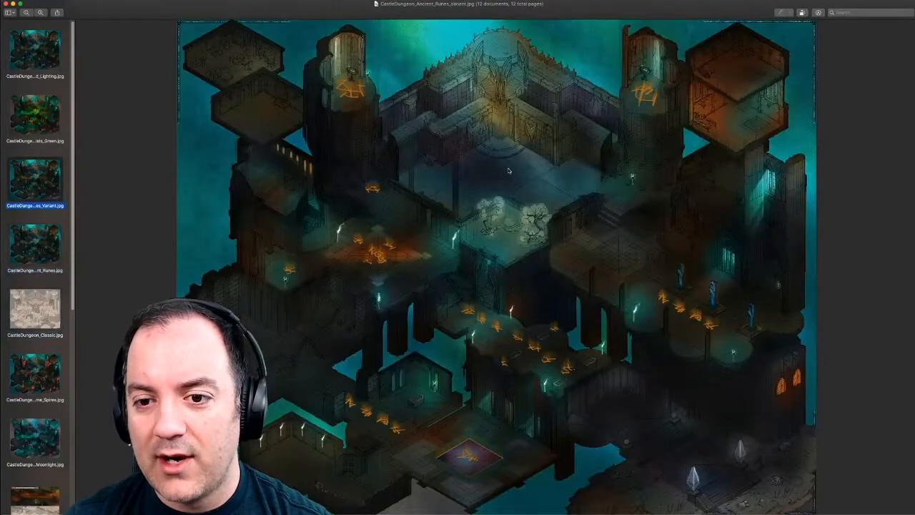
{"action": "left_click", "coordinate": [66, 308]}
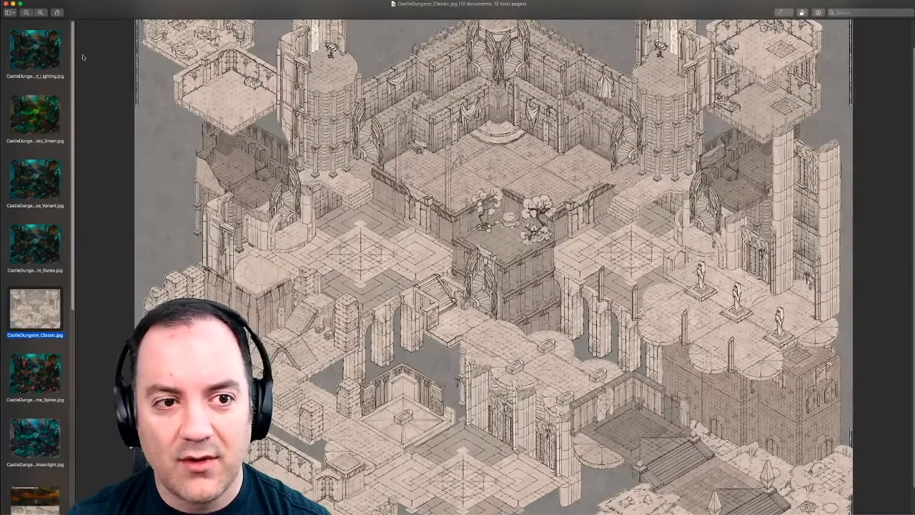
{"action": "left_click", "coordinate": [41, 12]}
{"action": "left_click", "coordinate": [40, 12]}
{"action": "left_click", "coordinate": [41, 12]}
{"action": "scroll", "coordinate": [426, 203], "scroll_direction": "up", "scroll_amount": 5}
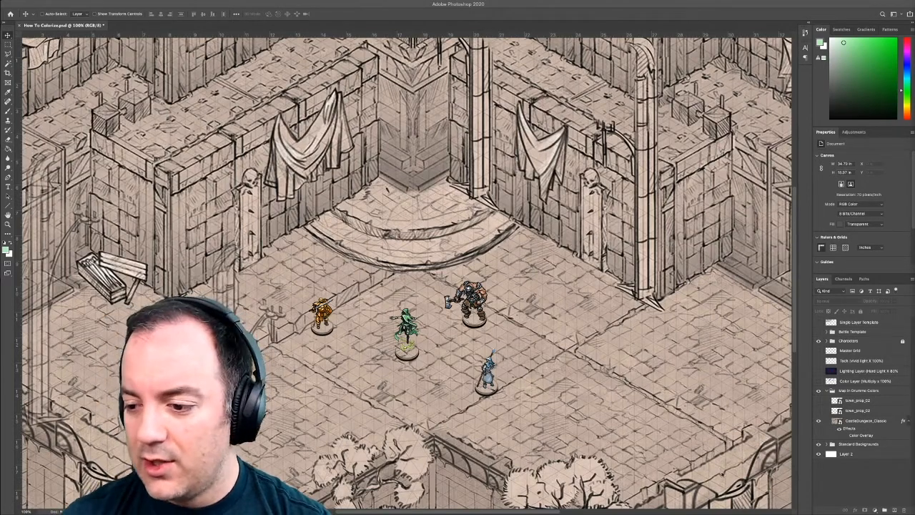
Step: Show both town_prop_02 layers and the Color Layer (Multiply x 100%), leaving the Color Layer active
{"action": "left_click", "coordinate": [819, 410]}
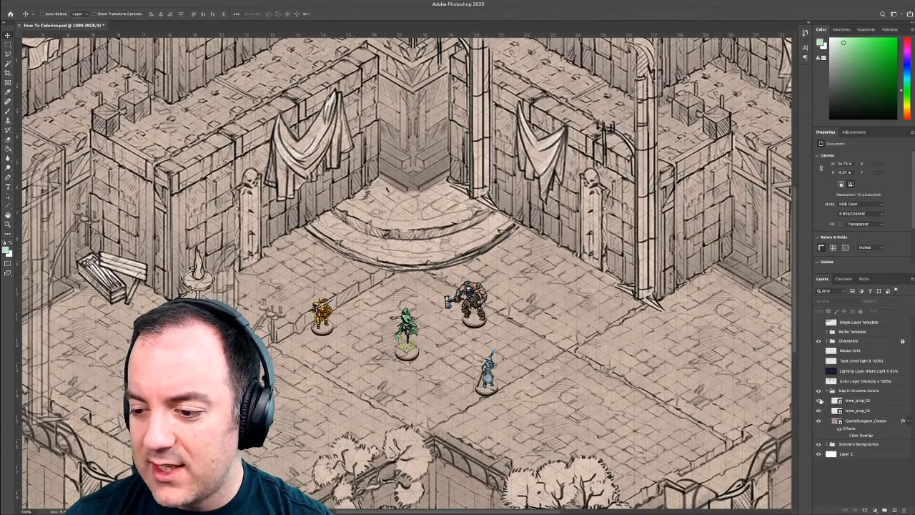
{"action": "left_click", "coordinate": [820, 401]}
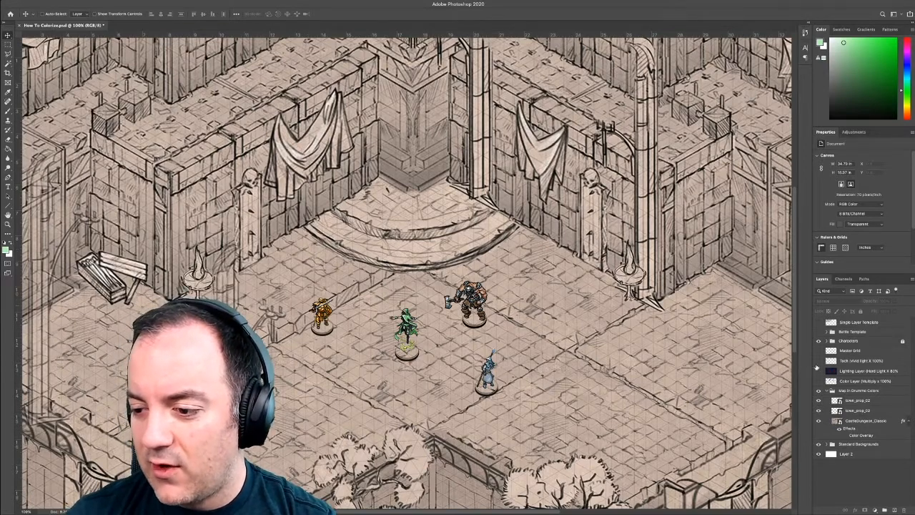
{"action": "left_click", "coordinate": [852, 382]}
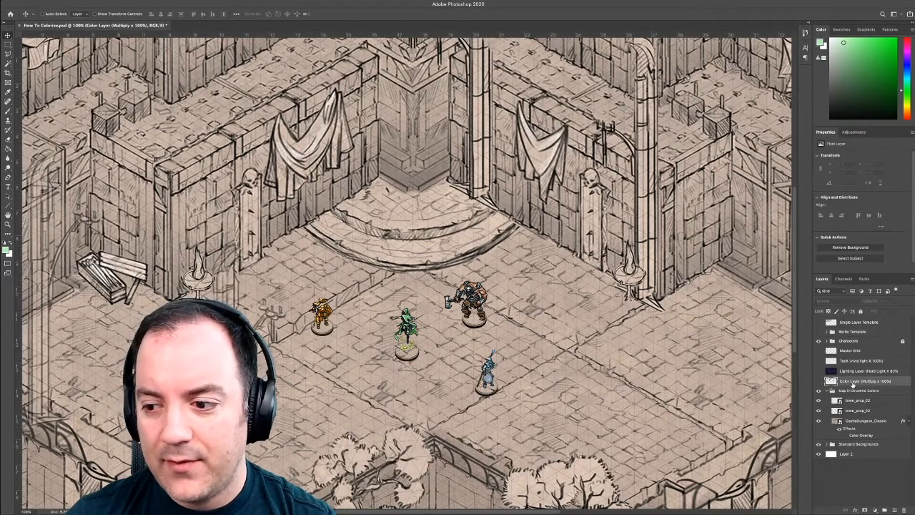
{"action": "left_click", "coordinate": [819, 381]}
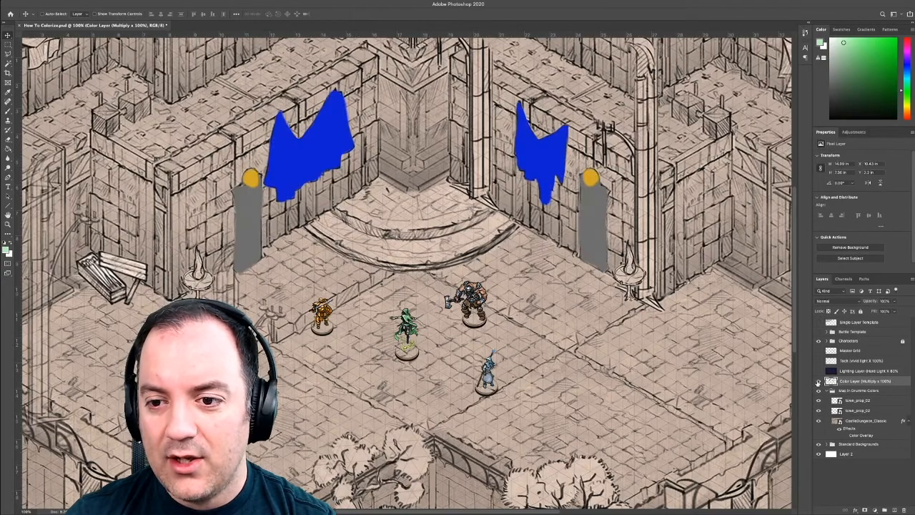
Step: Activate the Brush tool and enlarge its soft round tip for painting color
{"action": "key", "text": "b"}
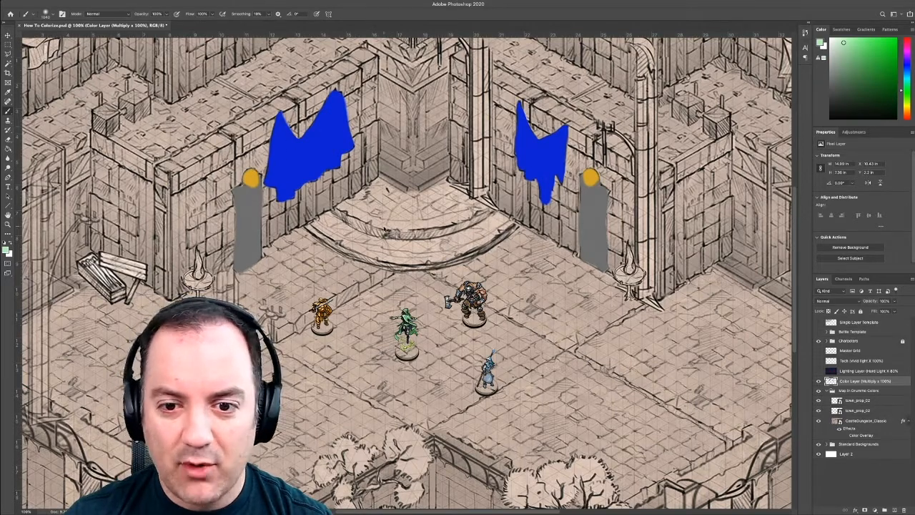
{"action": "right_click", "coordinate": [386, 232]}
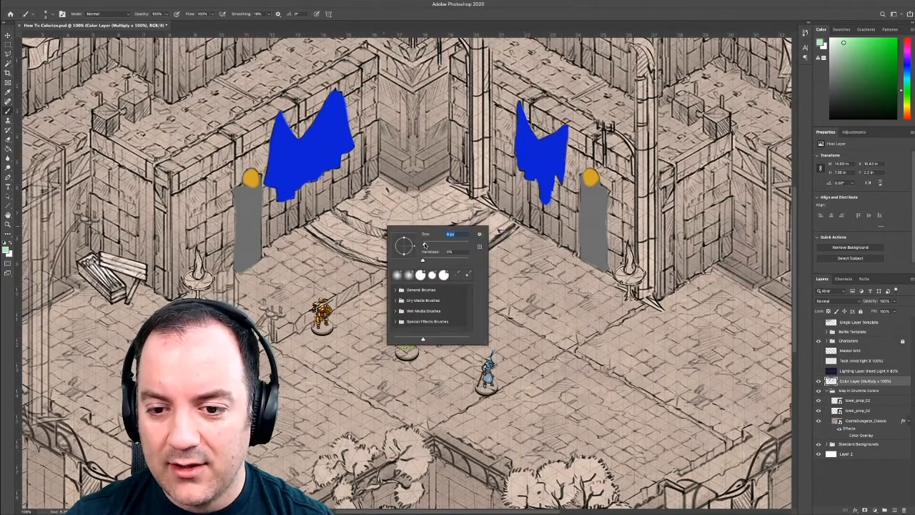
{"action": "left_click_drag", "start_coordinate": [424, 245], "coordinate": [428, 245]}
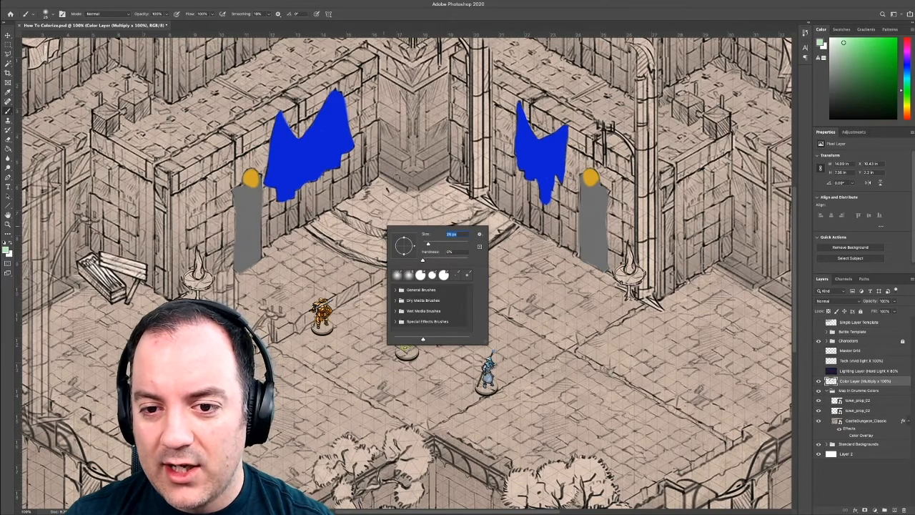
{"action": "key", "text": "Return"}
Step: Add a new layer above the Color Layer and try painting the door with the blue sampled from a banner
{"action": "left_click", "coordinate": [895, 510]}
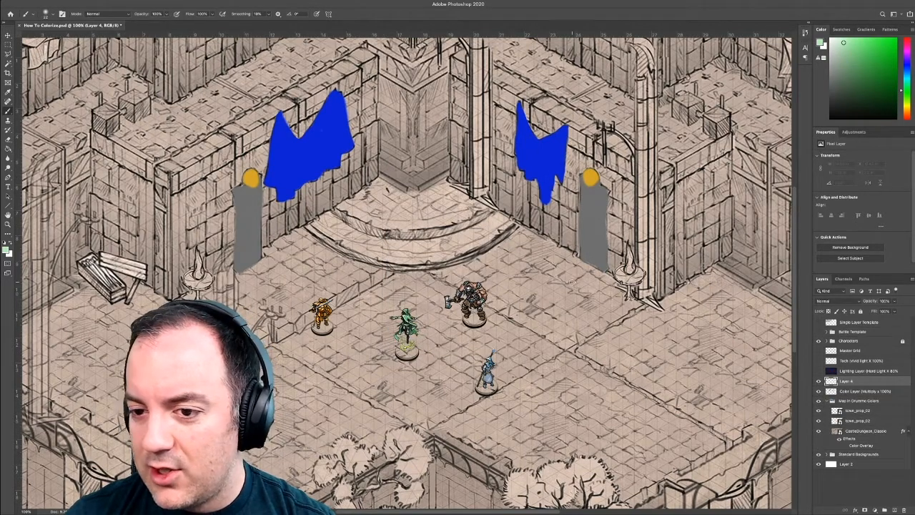
{"action": "left_click", "coordinate": [529, 157], "text": "alt"}
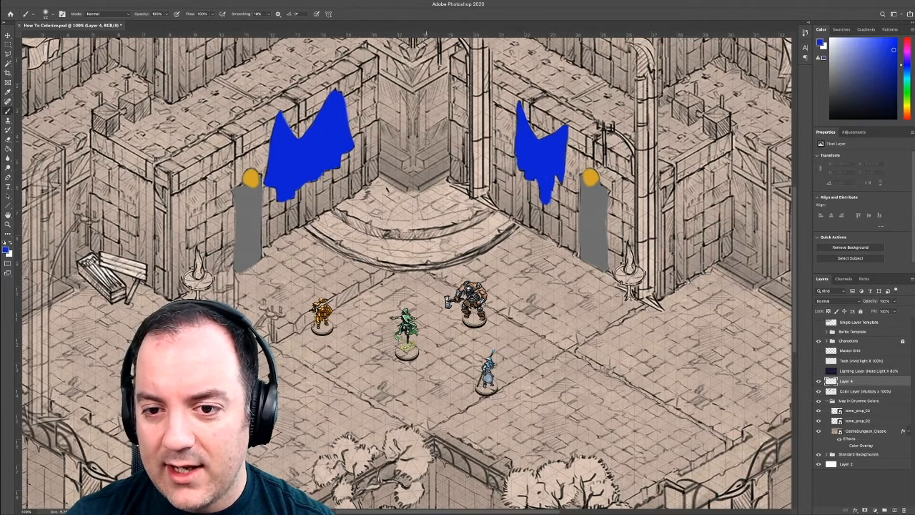
{"action": "mouse_move", "coordinate": [422, 114]}
{"action": "left_mouse_down"}
{"action": "mouse_move", "coordinate": [407, 159]}
{"action": "mouse_move", "coordinate": [429, 120]}
{"action": "left_mouse_up"}
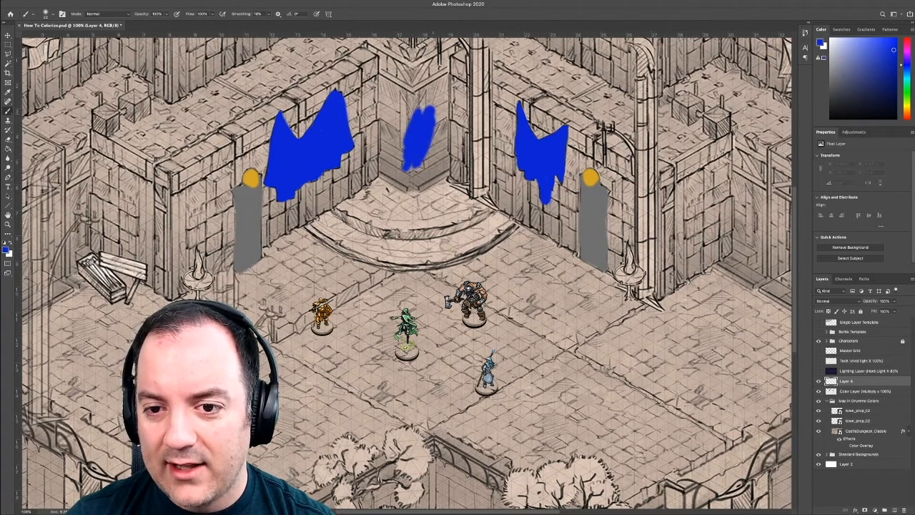
{"action": "key", "text": "ctrl+z"}
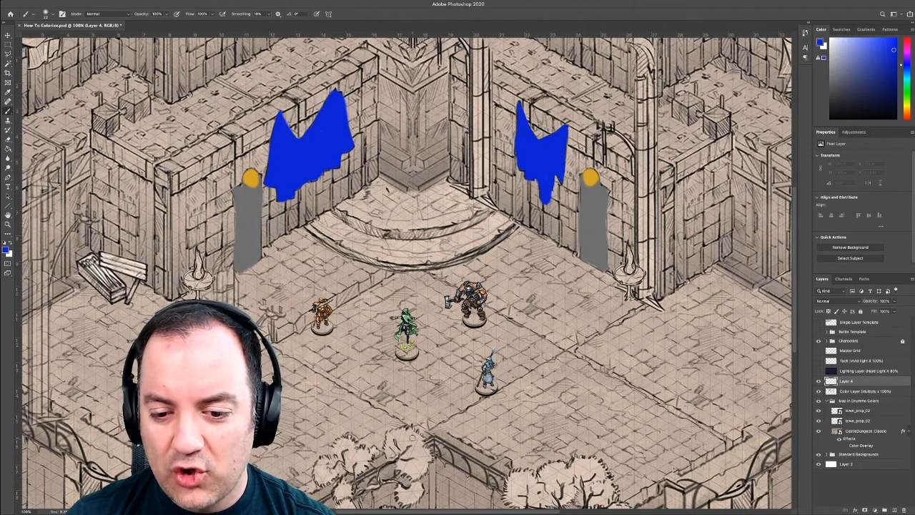
Step: Switch the paint color to bright green and try a stroke on the left tree
{"action": "key", "text": "x"}
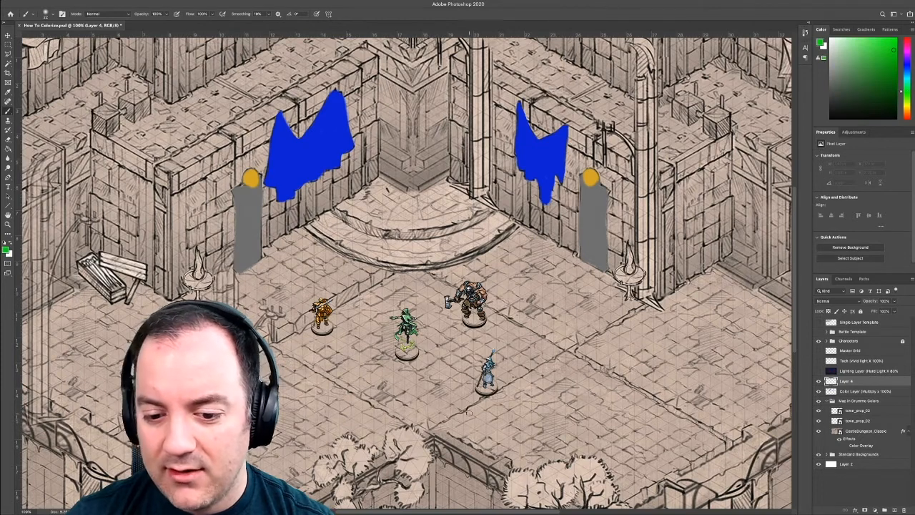
{"action": "mouse_move", "coordinate": [391, 451]}
{"action": "left_mouse_down"}
{"action": "mouse_move", "coordinate": [409, 430]}
{"action": "mouse_move", "coordinate": [421, 435]}
{"action": "mouse_move", "coordinate": [428, 449]}
{"action": "mouse_move", "coordinate": [400, 476]}
{"action": "mouse_move", "coordinate": [411, 447]}
{"action": "mouse_move", "coordinate": [423, 468]}
{"action": "left_mouse_up"}
{"action": "key", "text": "ctrl+z"}
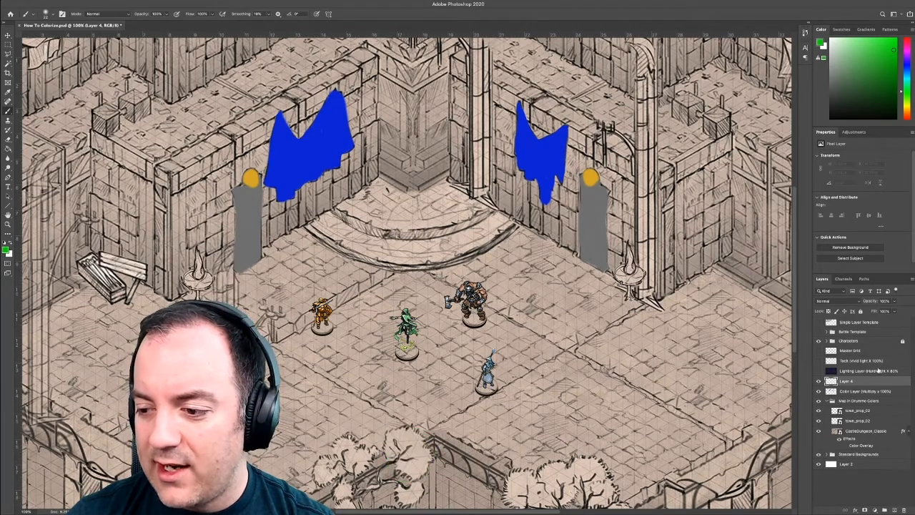
Step: Lower the new layer's opacity to 40% and paint the upper canopy of the right tree green
{"action": "left_click", "coordinate": [893, 301]}
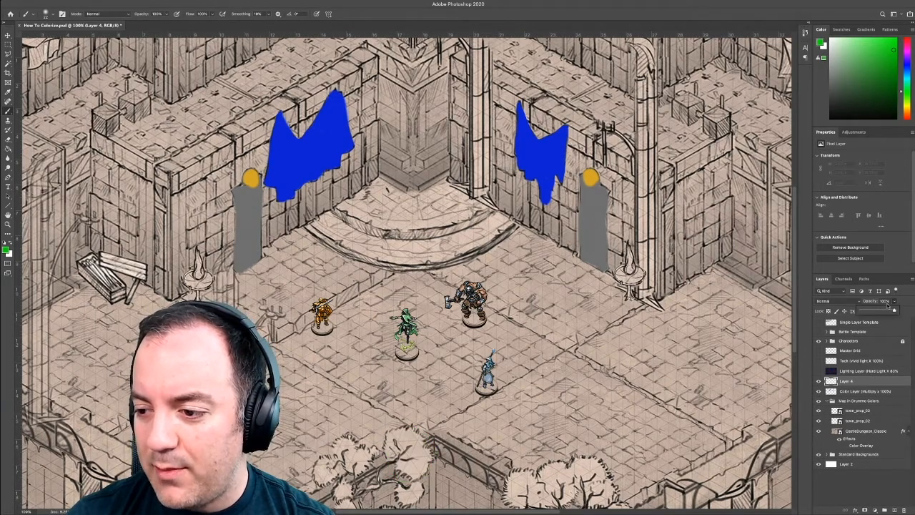
{"action": "left_click_drag", "start_coordinate": [891, 309], "coordinate": [874, 312]}
{"action": "left_click", "coordinate": [586, 472], "text": "super"}
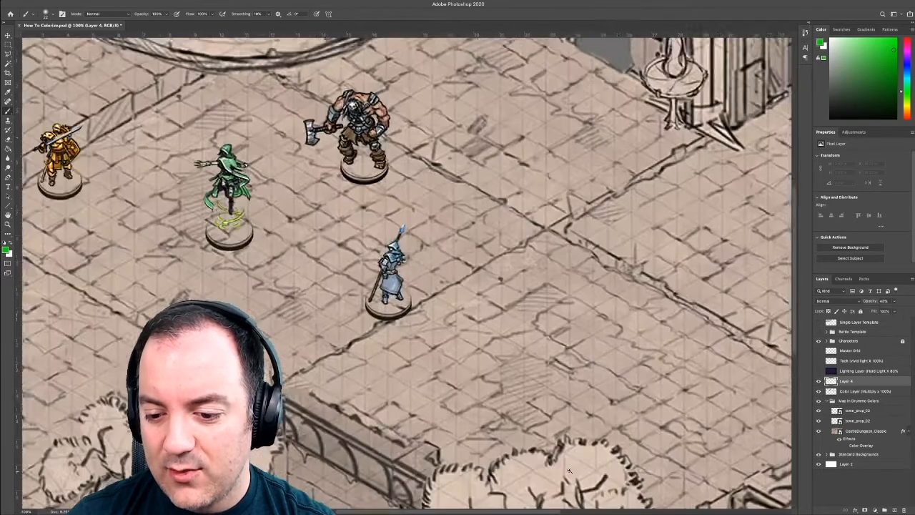
{"action": "left_click", "coordinate": [569, 470], "text": "super"}
{"action": "left_click_drag", "start_coordinate": [570, 471], "coordinate": [575, 454]}
{"action": "mouse_move", "coordinate": [441, 379]}
{"action": "left_mouse_down"}
{"action": "mouse_move", "coordinate": [497, 366]}
{"action": "mouse_move", "coordinate": [403, 390]}
{"action": "mouse_move", "coordinate": [412, 399]}
{"action": "mouse_move", "coordinate": [404, 442]}
{"action": "mouse_move", "coordinate": [367, 442]}
{"action": "mouse_move", "coordinate": [416, 443]}
{"action": "mouse_move", "coordinate": [453, 402]}
{"action": "mouse_move", "coordinate": [490, 407]}
{"action": "mouse_move", "coordinate": [525, 436]}
{"action": "mouse_move", "coordinate": [585, 396]}
{"action": "mouse_move", "coordinate": [568, 369]}
{"action": "mouse_move", "coordinate": [608, 331]}
{"action": "mouse_move", "coordinate": [592, 330]}
{"action": "mouse_move", "coordinate": [608, 349]}
{"action": "mouse_move", "coordinate": [600, 378]}
{"action": "mouse_move", "coordinate": [615, 386]}
{"action": "mouse_move", "coordinate": [594, 413]}
{"action": "mouse_move", "coordinate": [521, 430]}
{"action": "mouse_move", "coordinate": [614, 466]}
{"action": "mouse_move", "coordinate": [594, 477]}
{"action": "left_mouse_up"}
{"action": "key", "text": "space"}
{"action": "mouse_move", "coordinate": [682, 447]}
{"action": "left_mouse_down"}
{"action": "mouse_move", "coordinate": [492, 380]}
{"action": "mouse_move", "coordinate": [450, 379]}
{"action": "mouse_move", "coordinate": [558, 336]}
{"action": "mouse_move", "coordinate": [579, 315]}
{"action": "mouse_move", "coordinate": [513, 265]}
{"action": "mouse_move", "coordinate": [601, 350]}
{"action": "left_mouse_up"}
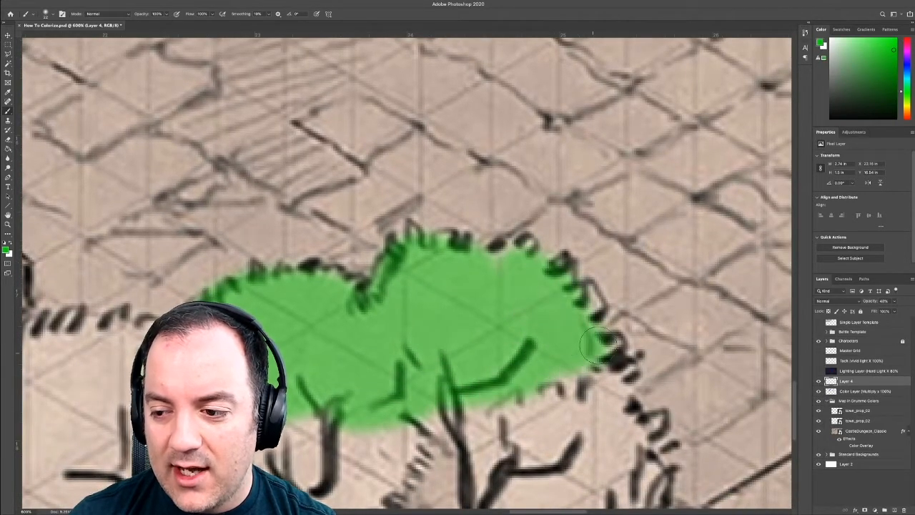
Step: Set the green paint layer's opacity to 100% and its blend mode to Multiply
{"action": "left_click", "coordinate": [895, 302]}
{"action": "left_click_drag", "start_coordinate": [892, 311], "coordinate": [911, 311]}
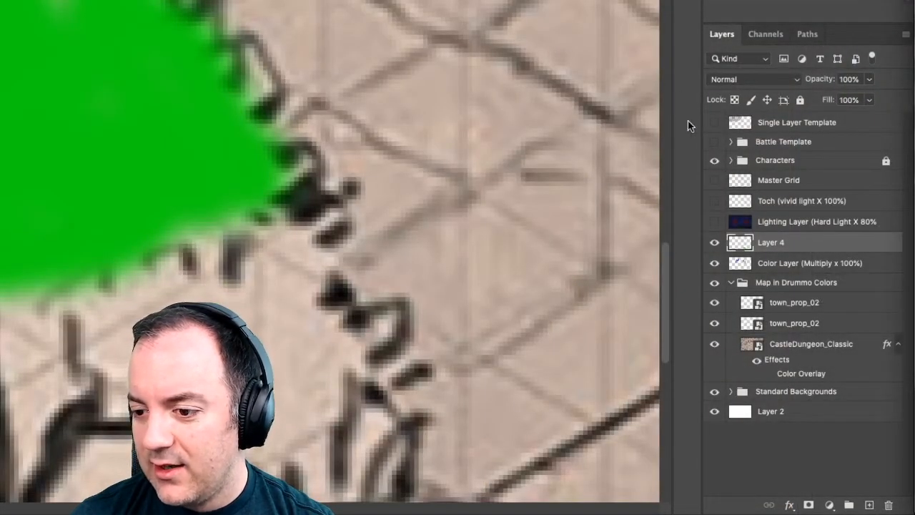
{"action": "left_click", "coordinate": [727, 82]}
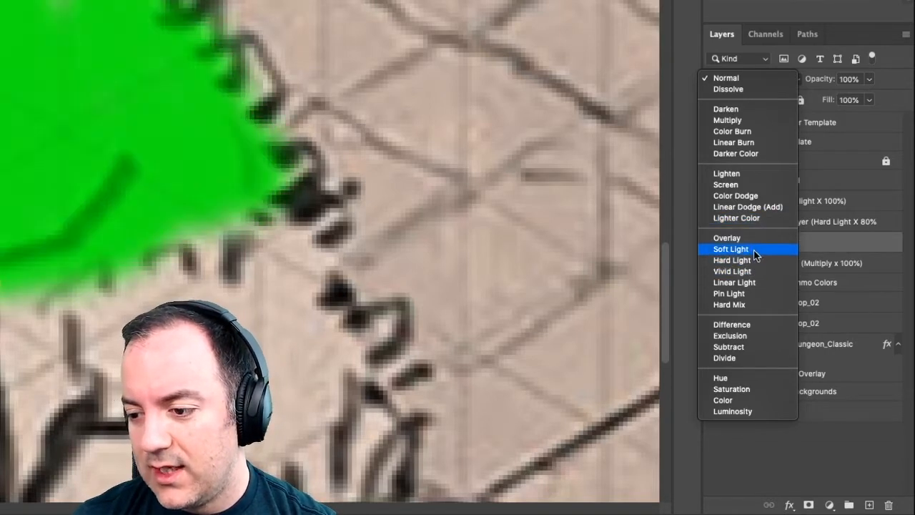
{"action": "left_click", "coordinate": [753, 120]}
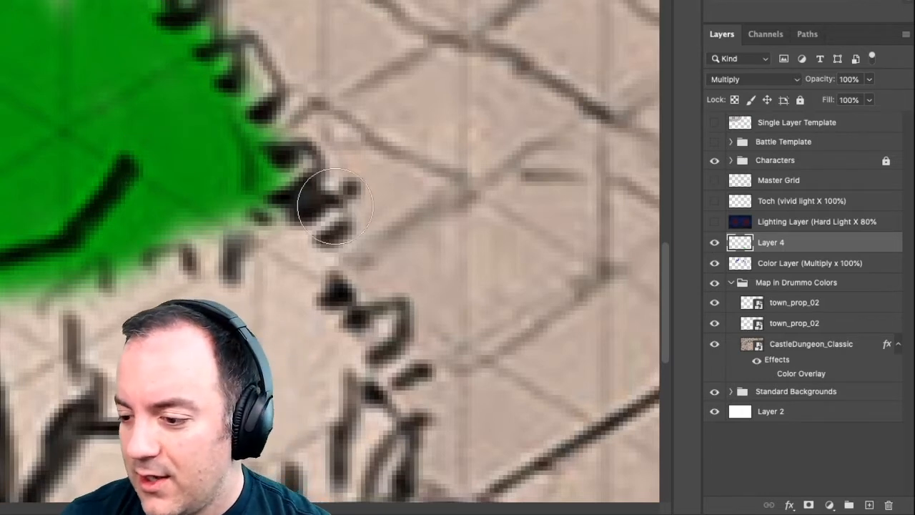
Step: Delete the green paint layer above the Color Layer
{"action": "left_click", "coordinate": [32, 17], "text": "alt"}
{"action": "left_click", "coordinate": [33, 17], "text": "alt"}
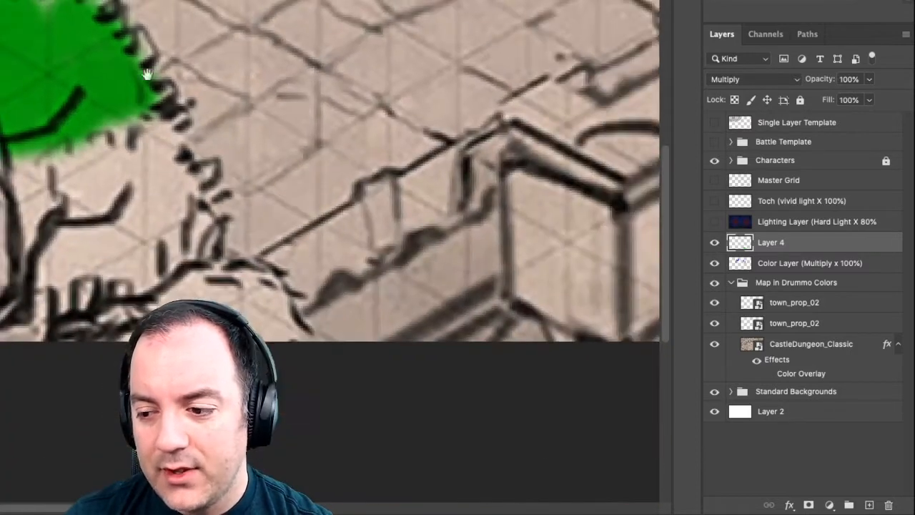
{"action": "right_click", "coordinate": [820, 244]}
{"action": "left_click", "coordinate": [738, 263]}
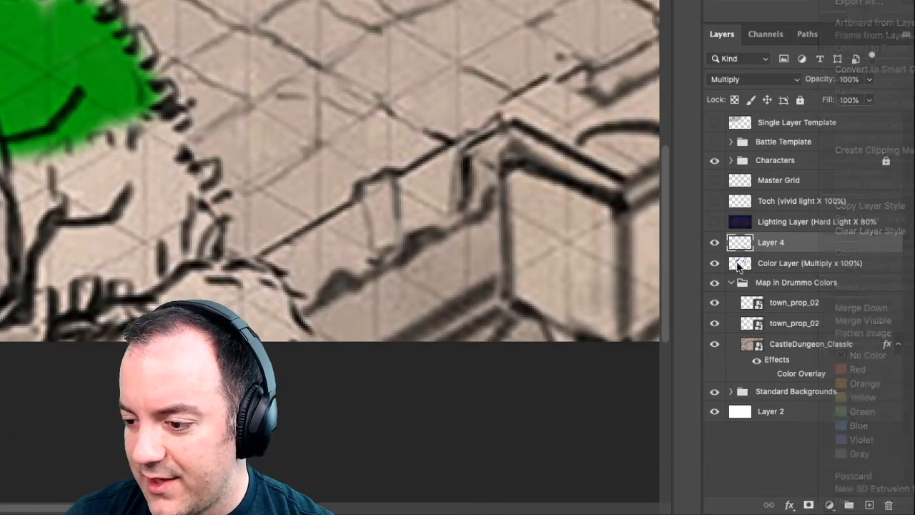
{"action": "left_click", "coordinate": [888, 505]}
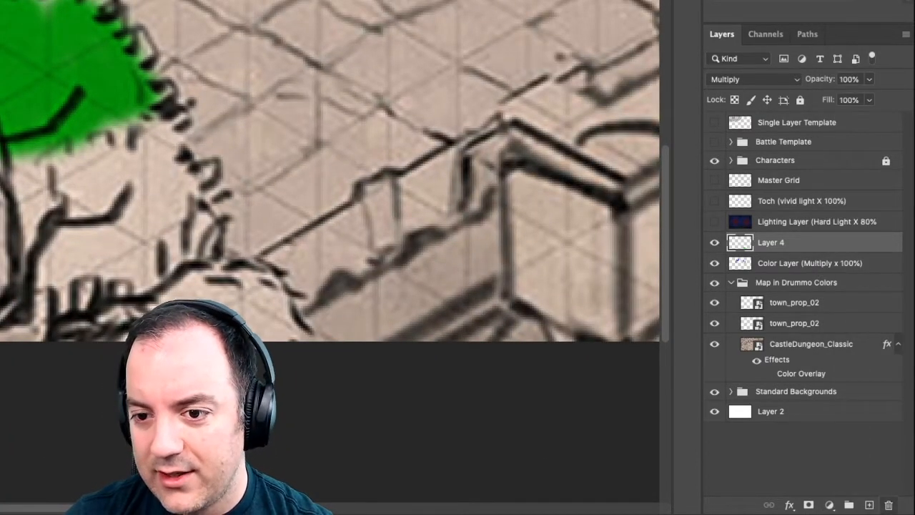
{"action": "key", "text": "Delete"}
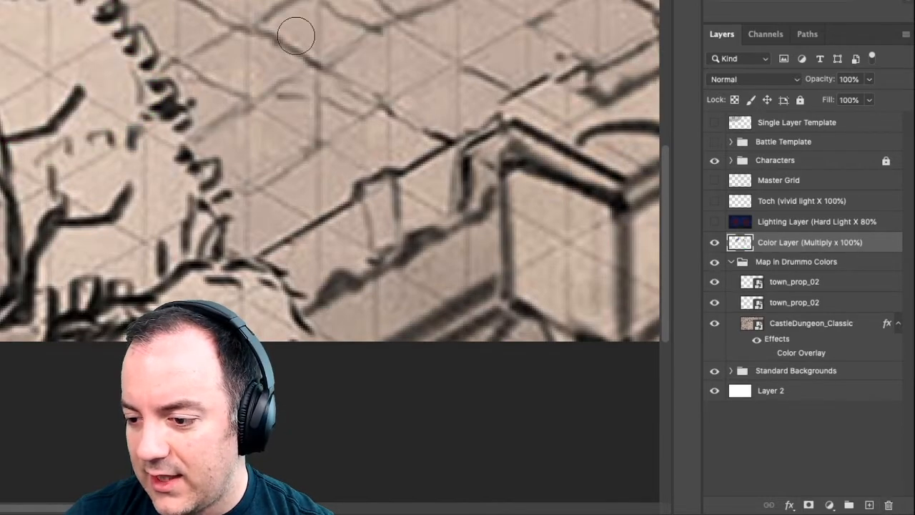
Step: Review the hall at 100% zoom, with the colored banners and statues on both sides of the stairs
{"action": "left_click_drag", "start_coordinate": [296, 37], "coordinate": [409, 247]}
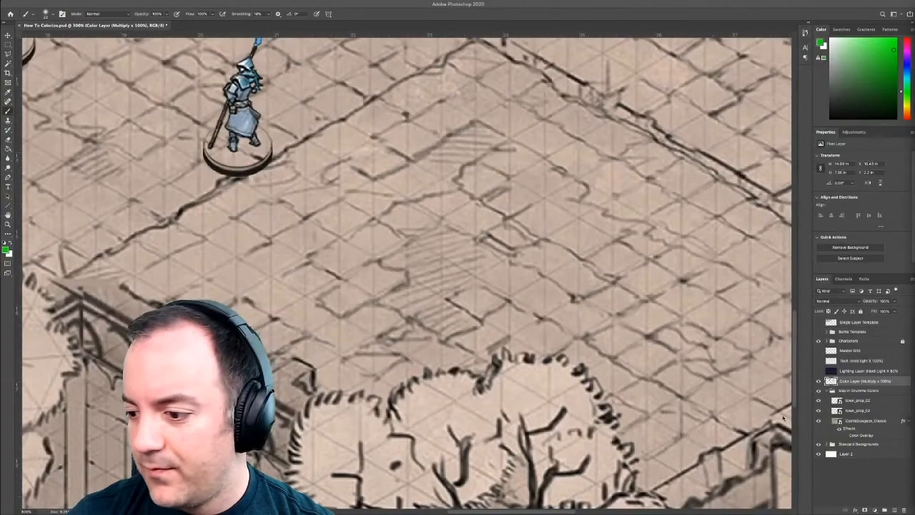
{"action": "scroll", "coordinate": [487, 224], "scroll_direction": "down", "scroll_amount": 1}
{"action": "left_click_drag", "start_coordinate": [487, 223], "coordinate": [422, 223]}
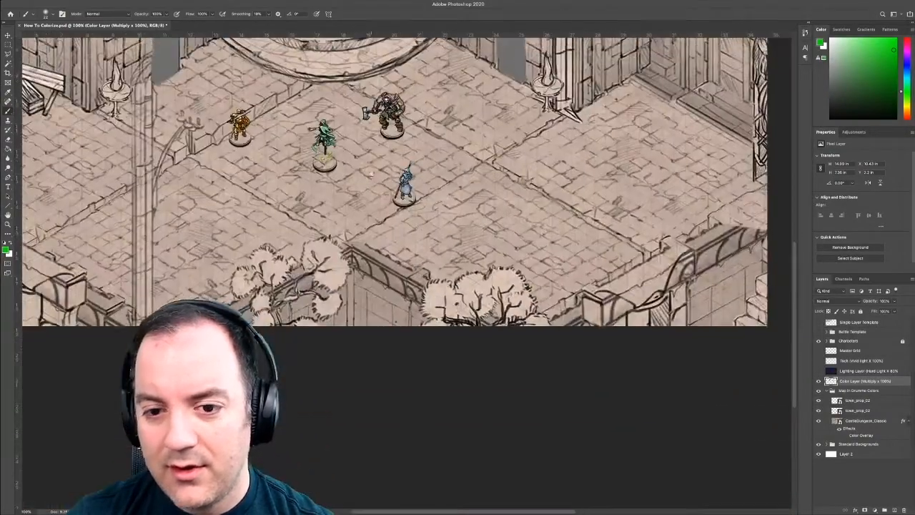
{"action": "left_click_drag", "start_coordinate": [419, 180], "coordinate": [483, 374]}
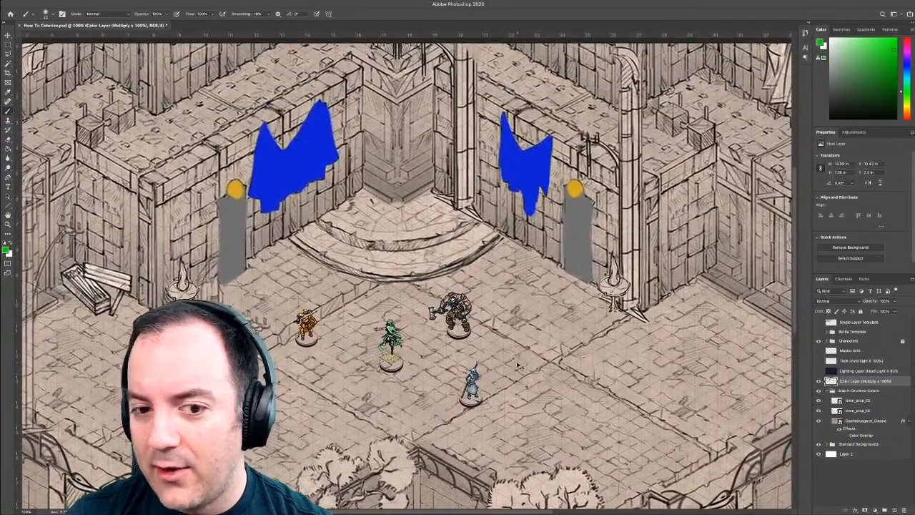
{"action": "key", "text": "super+Tab"}
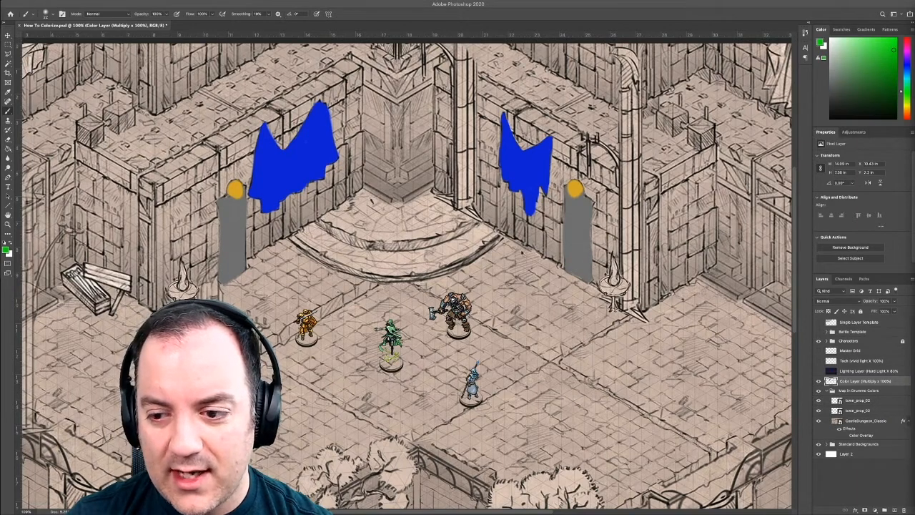
Step: Try the Darken blend mode on the Color Layer and set it to Multiply instead
{"action": "left_click", "coordinate": [833, 301]}
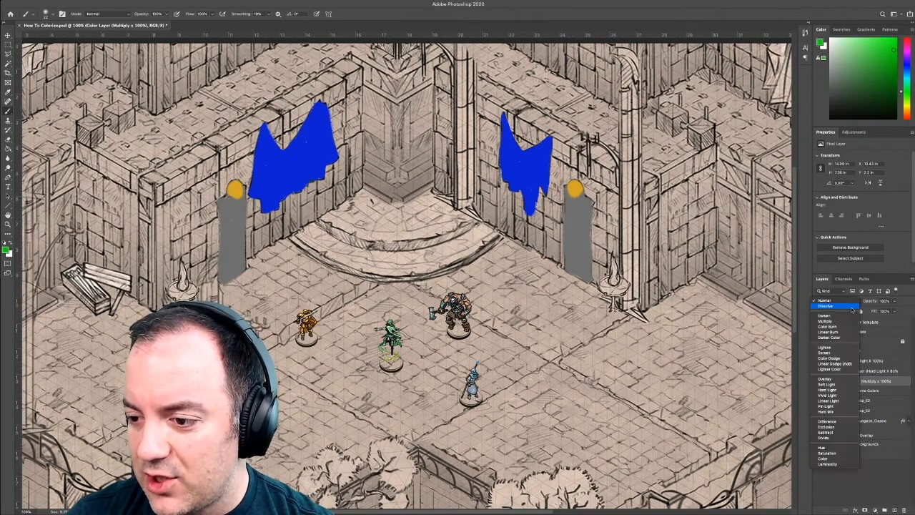
{"action": "left_click", "coordinate": [847, 316]}
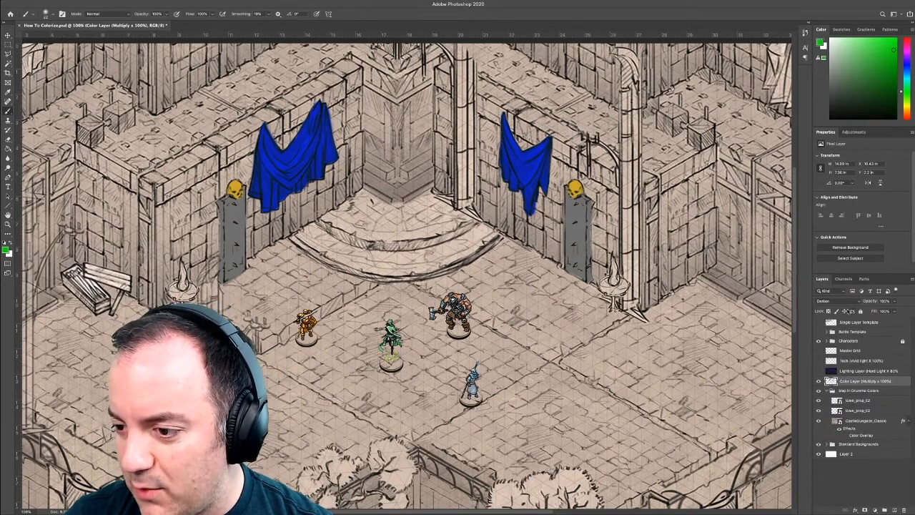
{"action": "left_click", "coordinate": [848, 303]}
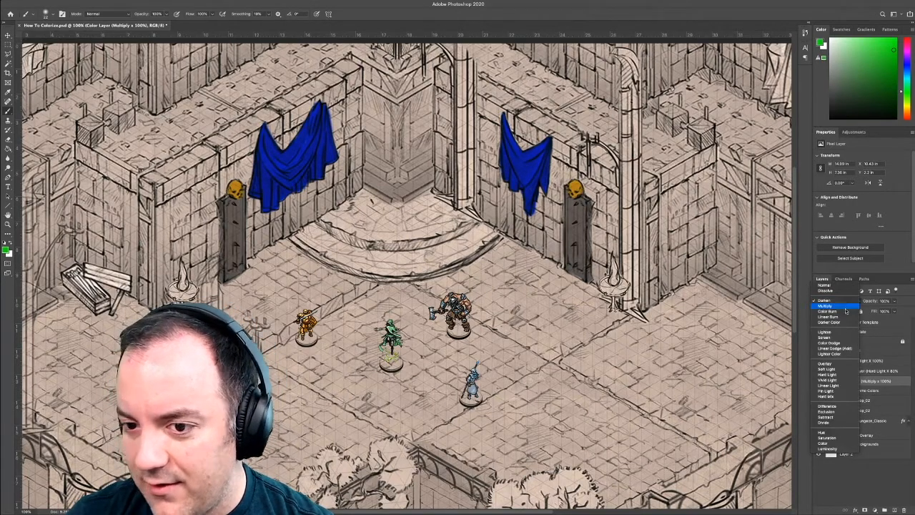
{"action": "left_click", "coordinate": [847, 311]}
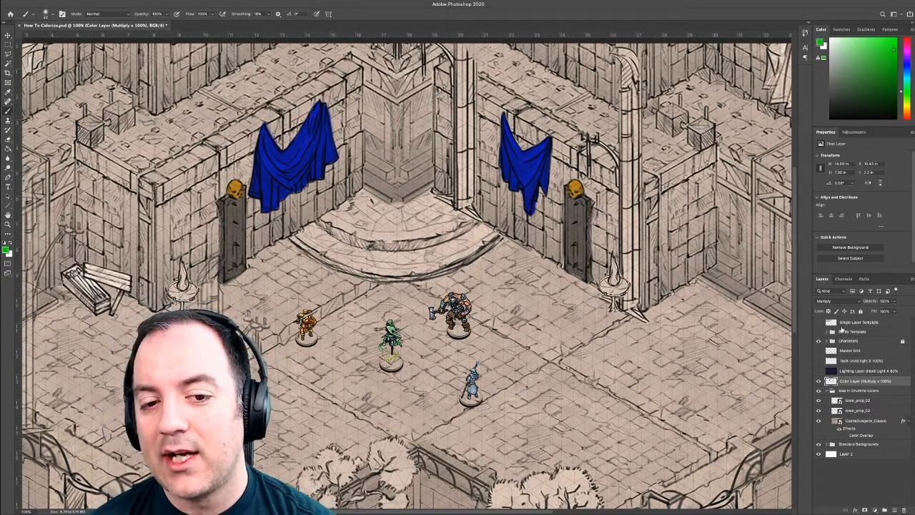
Step: Try the Color Layer in Normal mode at 75% opacity and inspect the linework on the left statue's pedestal up close
{"action": "left_click", "coordinate": [851, 301]}
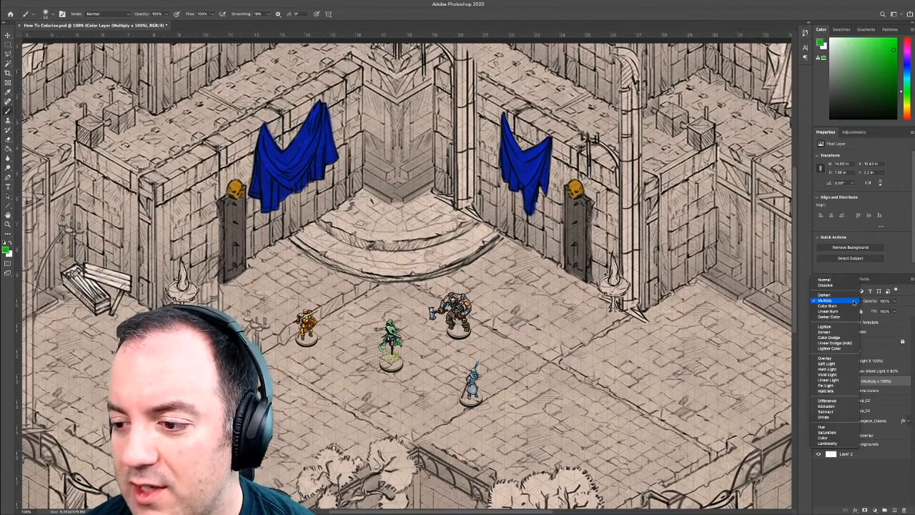
{"action": "left_click", "coordinate": [893, 301]}
{"action": "left_click_drag", "start_coordinate": [889, 311], "coordinate": [881, 311]}
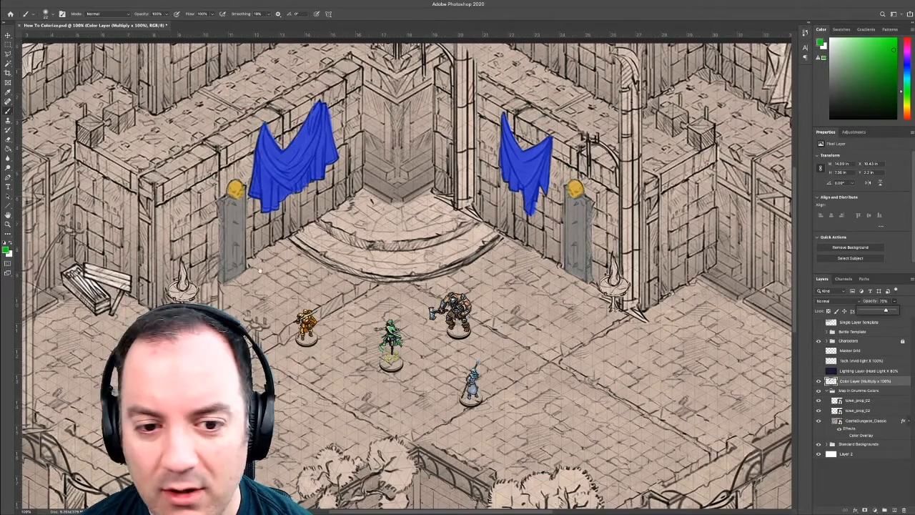
{"action": "left_click", "coordinate": [222, 219]}
{"action": "scroll", "coordinate": [221, 217], "scroll_direction": "up", "scroll_amount": 4}
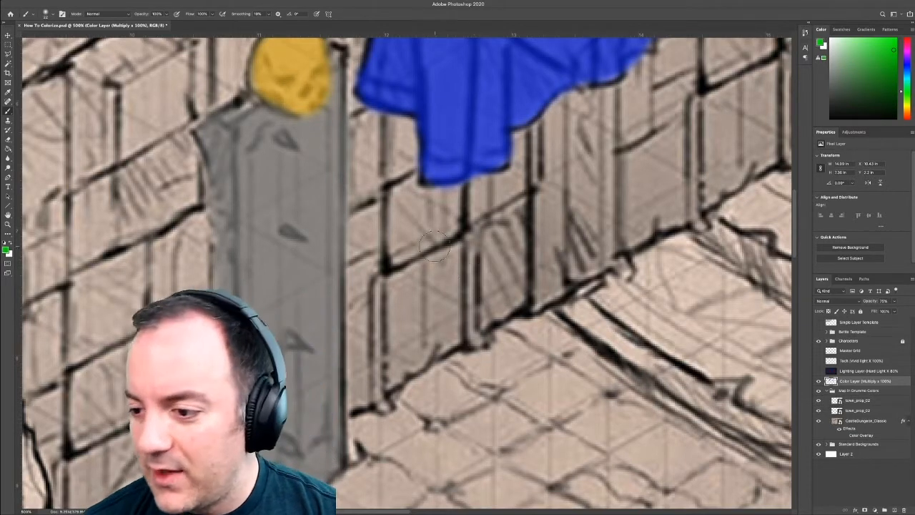
Step: Set the Color Layer back to 100% opacity with the Multiply blend mode and bring the whole hall back into view
{"action": "left_click", "coordinate": [894, 302]}
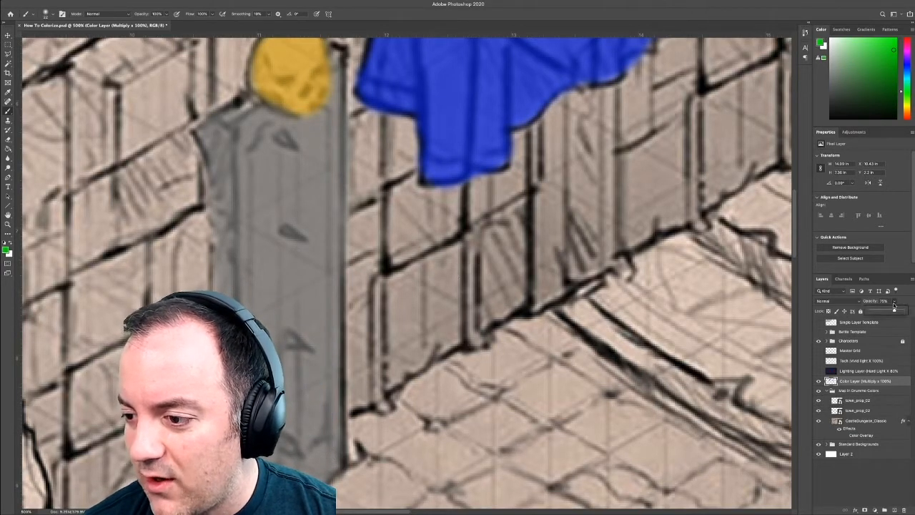
{"action": "left_click_drag", "start_coordinate": [896, 310], "coordinate": [908, 310]}
{"action": "left_click", "coordinate": [838, 302]}
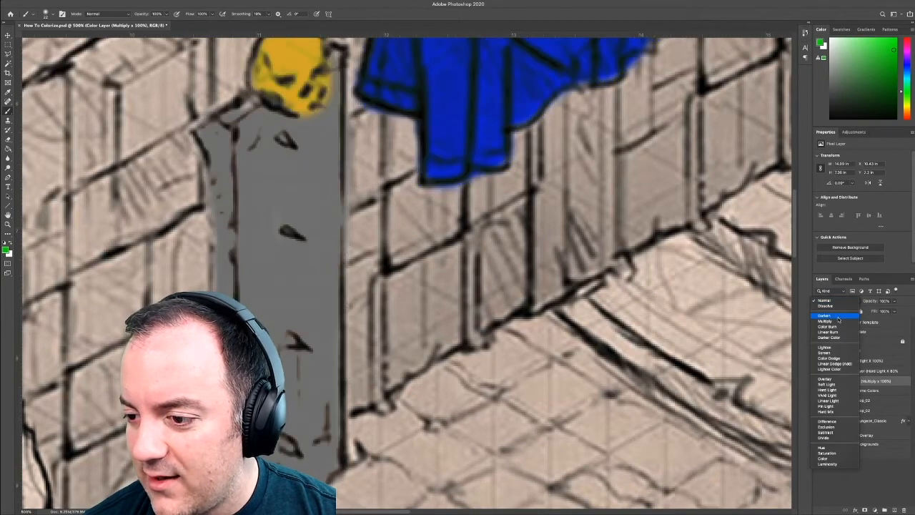
{"action": "left_click", "coordinate": [828, 321]}
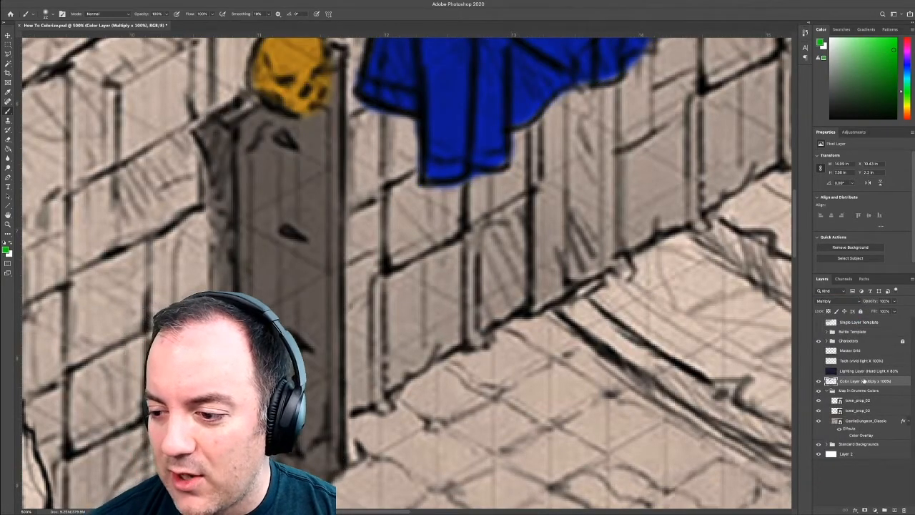
{"action": "left_click", "coordinate": [476, 269], "text": "alt"}
{"action": "scroll", "coordinate": [477, 268], "scroll_direction": "down", "scroll_amount": 3}
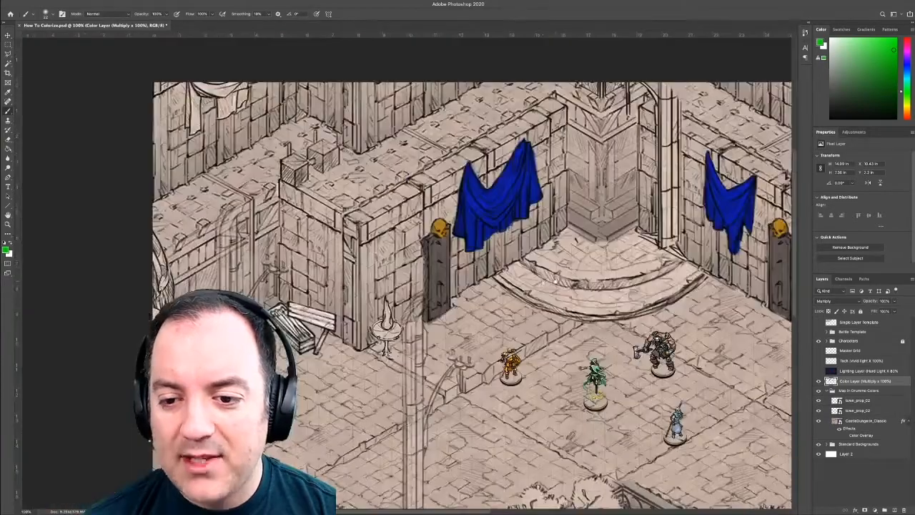
{"action": "left_click_drag", "start_coordinate": [476, 269], "coordinate": [355, 242]}
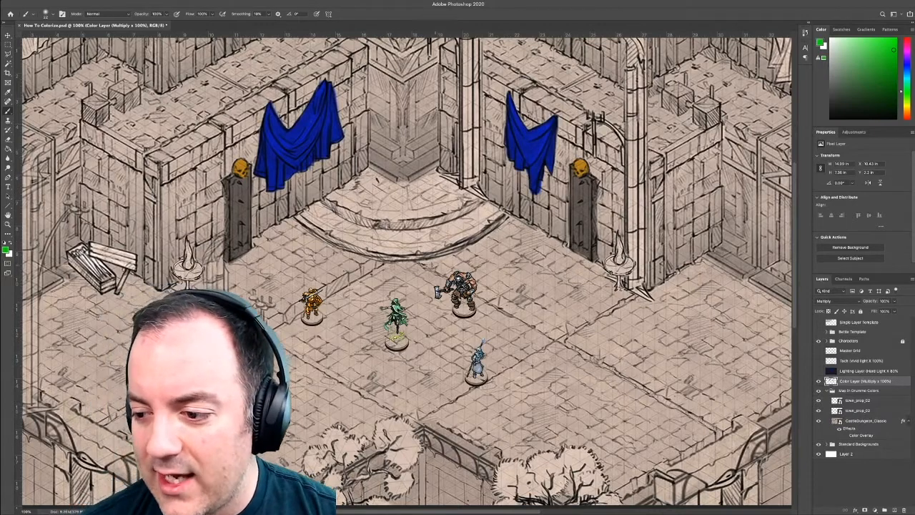
Step: Show and select the Lighting Layer above the Color Layer and try out a larger soft brush size
{"action": "left_click", "coordinate": [820, 371]}
{"action": "left_click", "coordinate": [851, 371]}
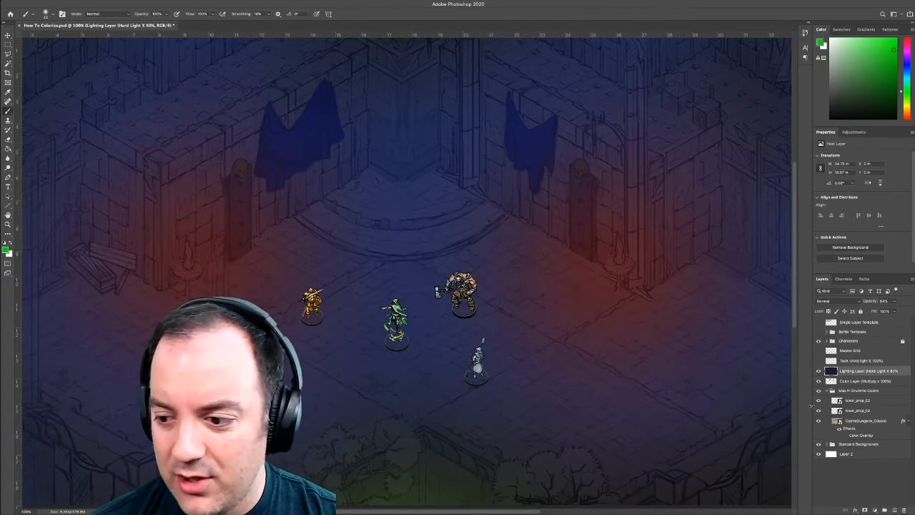
{"action": "right_click", "coordinate": [398, 214]}
{"action": "left_click_drag", "start_coordinate": [443, 228], "coordinate": [477, 229]}
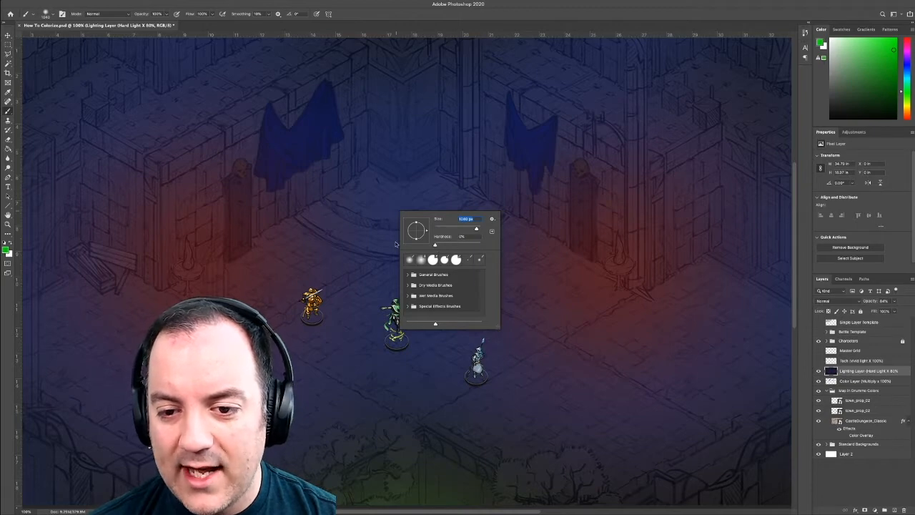
{"action": "left_click", "coordinate": [436, 245]}
{"action": "key", "text": "Return"}
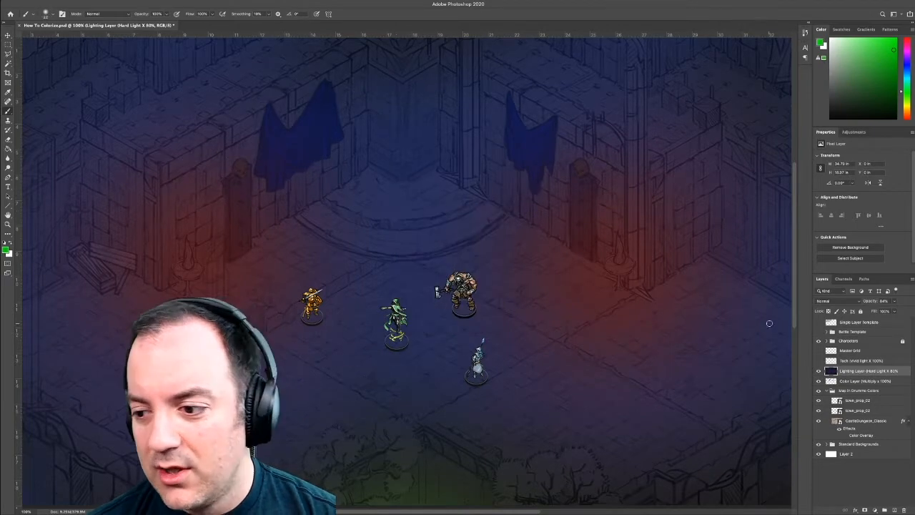
Step: Add a layer above the Lighting Layer, hide the Lighting Layer, and pick a medium blue paint color
{"action": "left_click", "coordinate": [897, 511]}
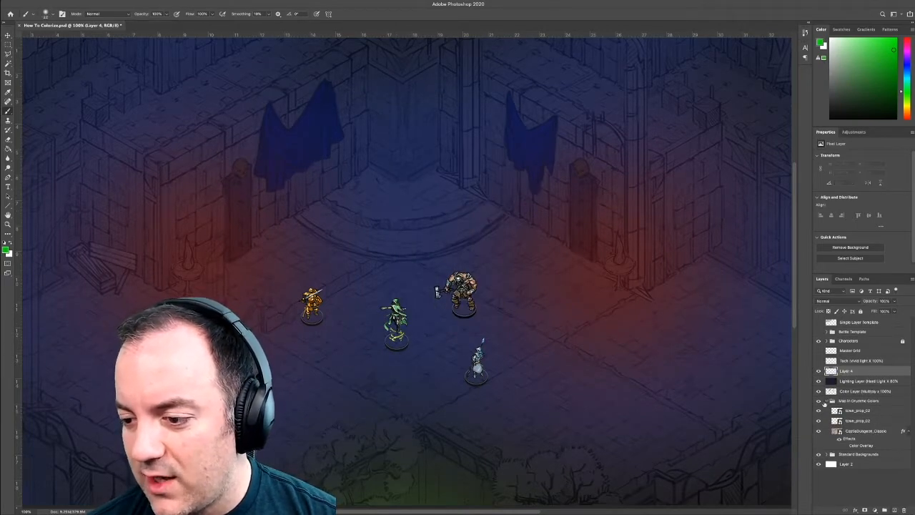
{"action": "left_click", "coordinate": [819, 381]}
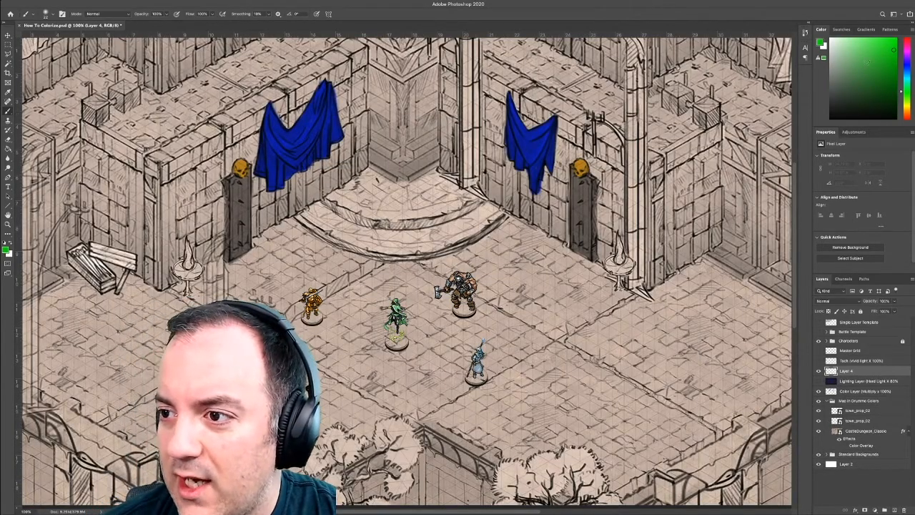
{"action": "left_click_drag", "start_coordinate": [901, 71], "coordinate": [901, 68]}
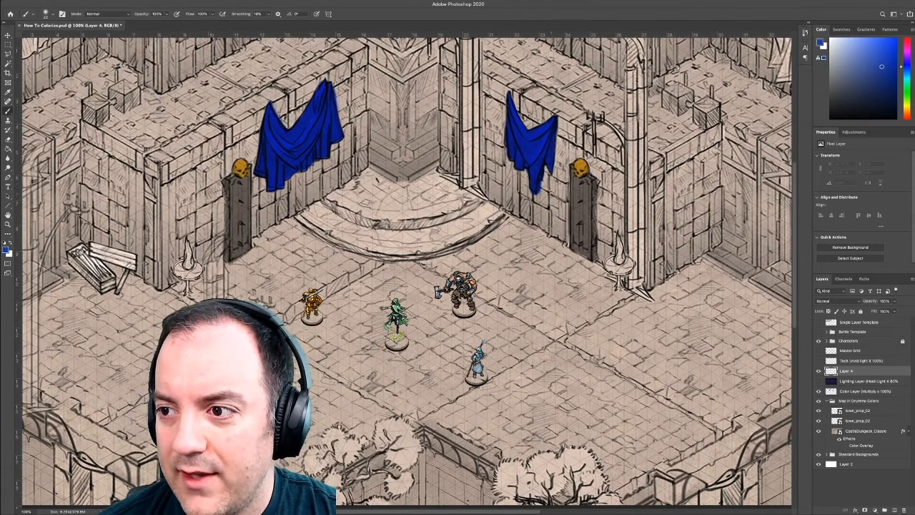
{"action": "left_click", "coordinate": [429, 226]}
{"action": "key", "text": "ctrl+z"}
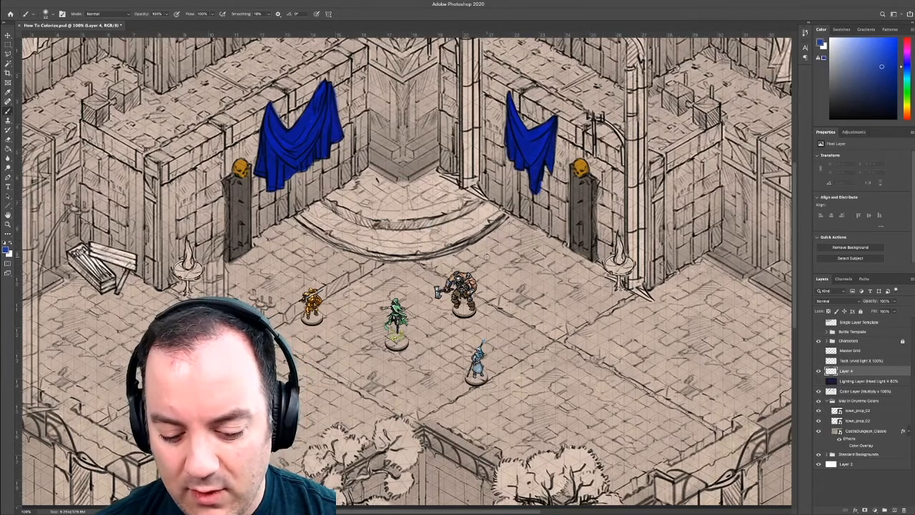
{"action": "key", "text": "z"}
{"action": "key", "text": "b"}
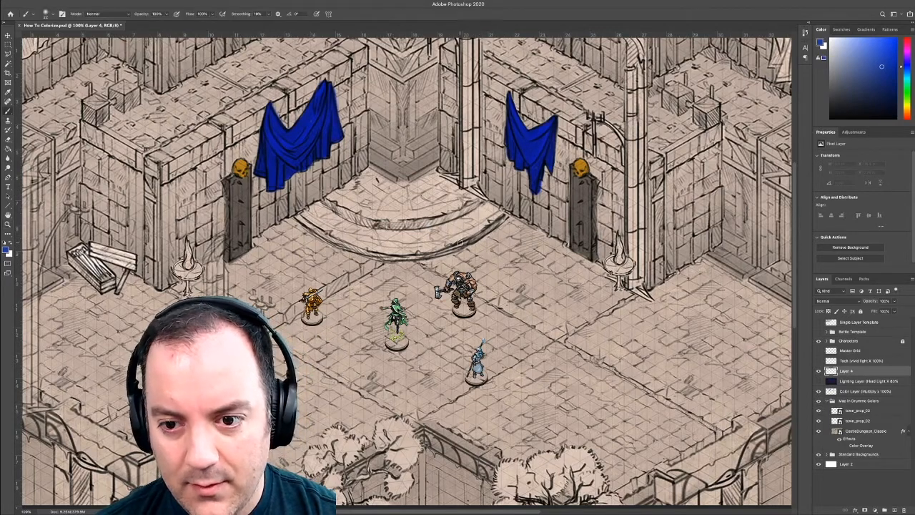
{"action": "right_click", "coordinate": [461, 245]}
{"action": "mouse_move", "coordinate": [505, 259]}
{"action": "left_mouse_down"}
{"action": "mouse_move", "coordinate": [546, 260]}
{"action": "mouse_move", "coordinate": [486, 281]}
{"action": "left_mouse_up"}
{"action": "key", "text": "Return"}
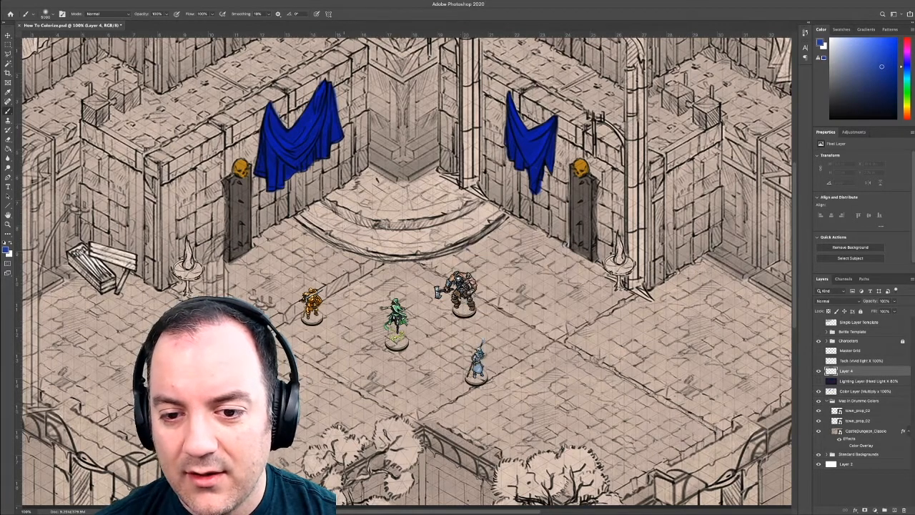
{"action": "left_click", "coordinate": [384, 247]}
{"action": "left_click", "coordinate": [384, 246]}
{"action": "key", "text": "ctrl+z"}
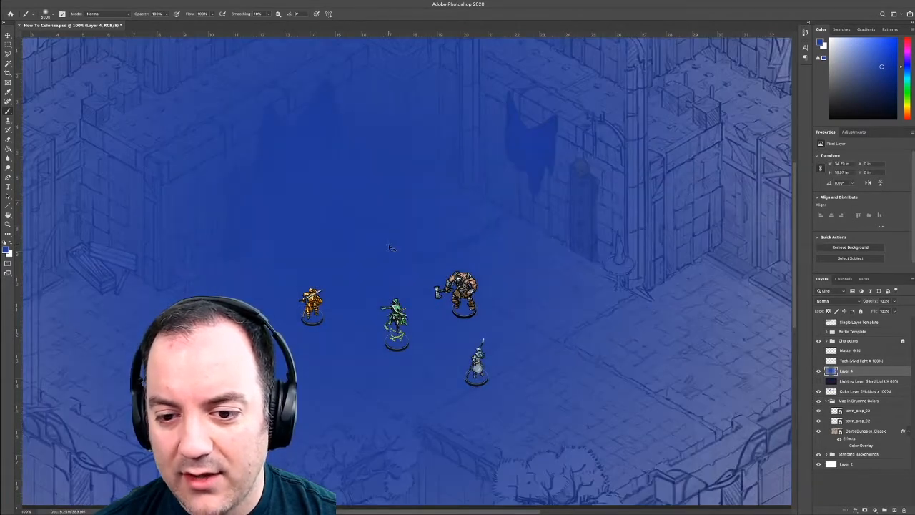
{"action": "key", "text": "ctrl+z"}
Step: Paint a soft blue patch over the stairs and central floor with a 220 px brush at 0% hardness
{"action": "right_click", "coordinate": [405, 244]}
{"action": "left_click_drag", "start_coordinate": [486, 259], "coordinate": [474, 260]}
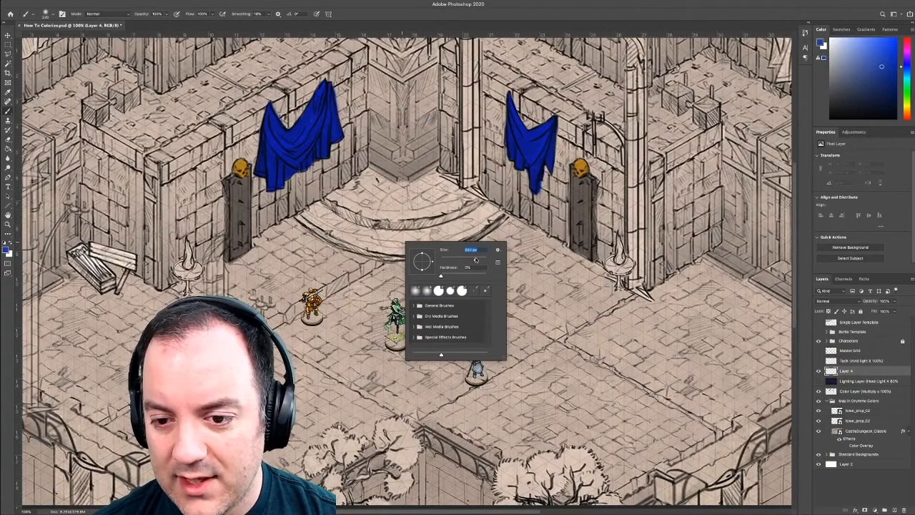
{"action": "mouse_move", "coordinate": [417, 208]}
{"action": "left_mouse_down"}
{"action": "mouse_move", "coordinate": [409, 223]}
{"action": "mouse_move", "coordinate": [323, 251]}
{"action": "mouse_move", "coordinate": [437, 214]}
{"action": "mouse_move", "coordinate": [386, 321]}
{"action": "mouse_move", "coordinate": [357, 318]}
{"action": "left_mouse_up"}
Step: Lower the new layer's opacity to about 79% and extend the blue paint over the whole hall
{"action": "left_click", "coordinate": [894, 301]}
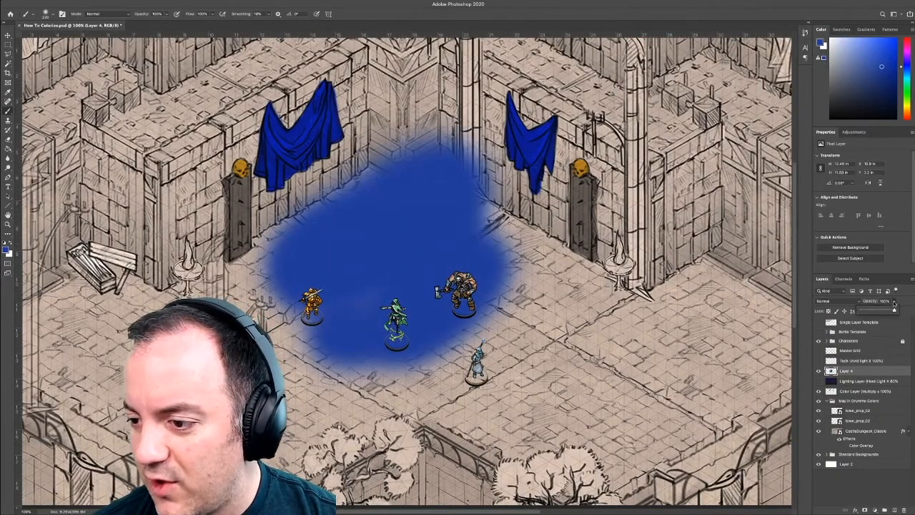
{"action": "left_click_drag", "start_coordinate": [897, 310], "coordinate": [889, 310]}
{"action": "mouse_move", "coordinate": [500, 208]}
{"action": "left_mouse_down"}
{"action": "mouse_move", "coordinate": [529, 236]}
{"action": "mouse_move", "coordinate": [286, 143]}
{"action": "mouse_move", "coordinate": [129, 107]}
{"action": "mouse_move", "coordinate": [193, 163]}
{"action": "mouse_move", "coordinate": [429, 71]}
{"action": "mouse_move", "coordinate": [527, 260]}
{"action": "mouse_move", "coordinate": [118, 286]}
{"action": "mouse_move", "coordinate": [169, 248]}
{"action": "mouse_move", "coordinate": [500, 401]}
{"action": "mouse_move", "coordinate": [527, 343]}
{"action": "mouse_move", "coordinate": [72, 322]}
{"action": "mouse_move", "coordinate": [332, 447]}
{"action": "mouse_move", "coordinate": [680, 487]}
{"action": "mouse_move", "coordinate": [85, 470]}
{"action": "mouse_move", "coordinate": [98, 474]}
{"action": "mouse_move", "coordinate": [45, 307]}
{"action": "mouse_move", "coordinate": [159, 86]}
{"action": "mouse_move", "coordinate": [158, 45]}
{"action": "mouse_move", "coordinate": [236, 198]}
{"action": "mouse_move", "coordinate": [186, 251]}
{"action": "mouse_move", "coordinate": [629, 493]}
{"action": "mouse_move", "coordinate": [776, 458]}
{"action": "mouse_move", "coordinate": [764, 367]}
{"action": "mouse_move", "coordinate": [650, 398]}
{"action": "mouse_move", "coordinate": [722, 286]}
{"action": "mouse_move", "coordinate": [527, 224]}
{"action": "mouse_move", "coordinate": [758, 164]}
{"action": "left_mouse_up"}
{"action": "mouse_move", "coordinate": [751, 64]}
{"action": "left_mouse_down"}
{"action": "mouse_move", "coordinate": [722, 122]}
{"action": "mouse_move", "coordinate": [470, 61]}
{"action": "mouse_move", "coordinate": [568, 36]}
{"action": "mouse_move", "coordinate": [506, 75]}
{"action": "left_mouse_up"}
Step: Try a purple dab over the stairs with a harder brush edge and undo it
{"action": "right_click", "coordinate": [461, 196]}
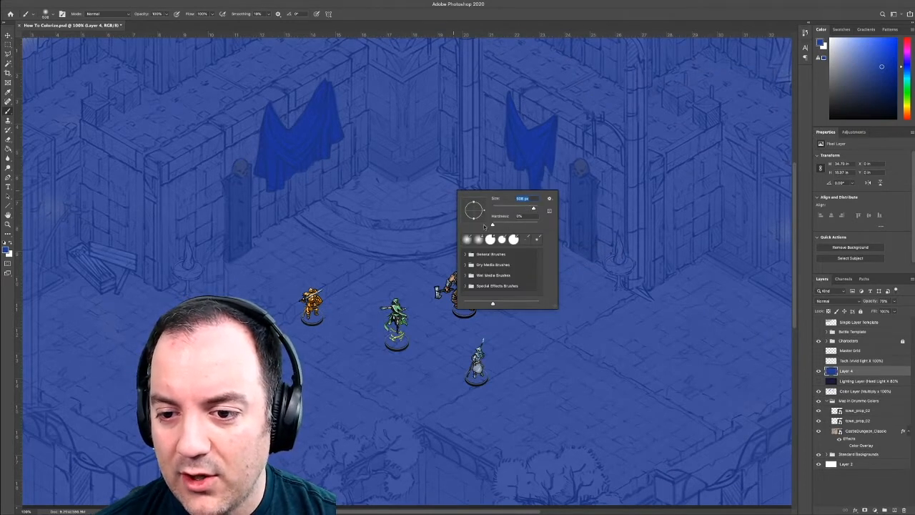
{"action": "left_click_drag", "start_coordinate": [494, 225], "coordinate": [521, 225]}
{"action": "left_click_drag", "start_coordinate": [910, 65], "coordinate": [911, 56]}
{"action": "left_click", "coordinate": [897, 72]}
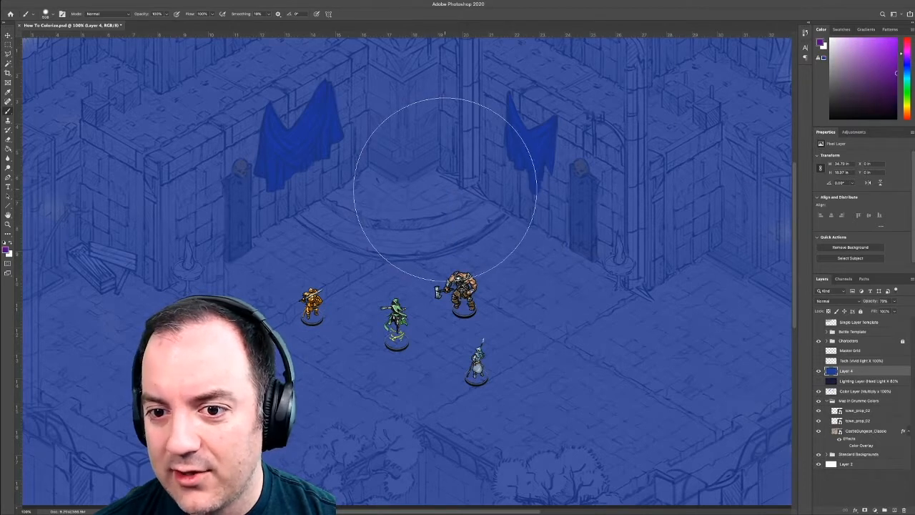
{"action": "left_click", "coordinate": [446, 184]}
{"action": "key", "text": "ctrl+z"}
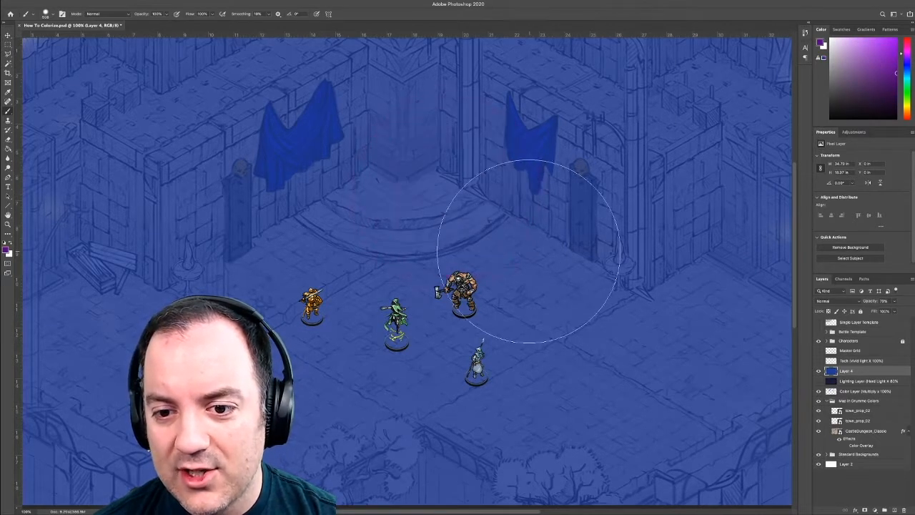
Step: Adjust the brush hardness, try another purple dab over the stairs, and undo it
{"action": "right_click", "coordinate": [510, 266]}
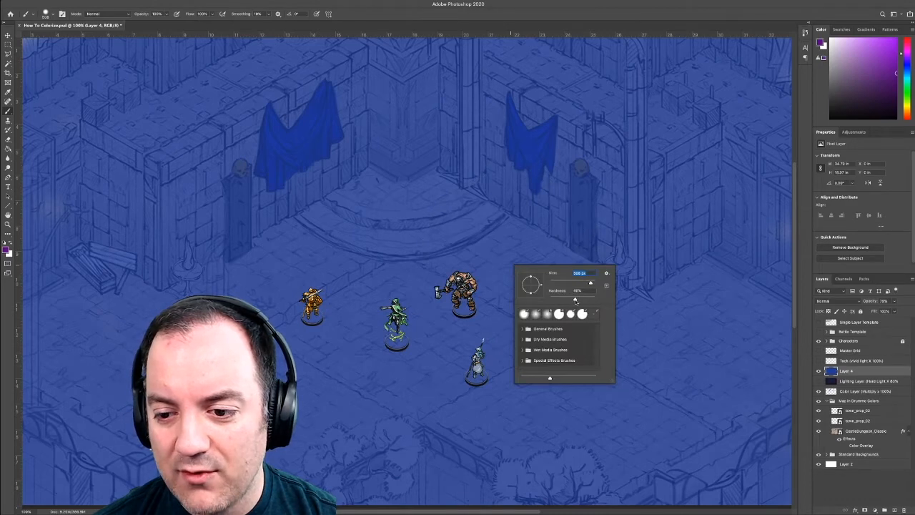
{"action": "left_click", "coordinate": [575, 300]}
{"action": "left_click", "coordinate": [442, 207]}
{"action": "key", "text": "super+z"}
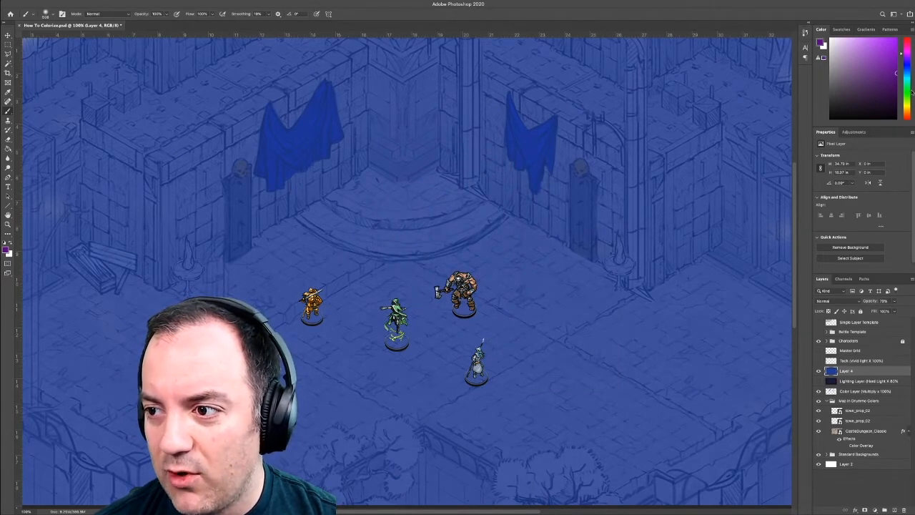
Step: Paint a soft green glow over the trees below the hall floor
{"action": "left_click", "coordinate": [908, 91]}
{"action": "left_click_drag", "start_coordinate": [336, 465], "coordinate": [579, 465]}
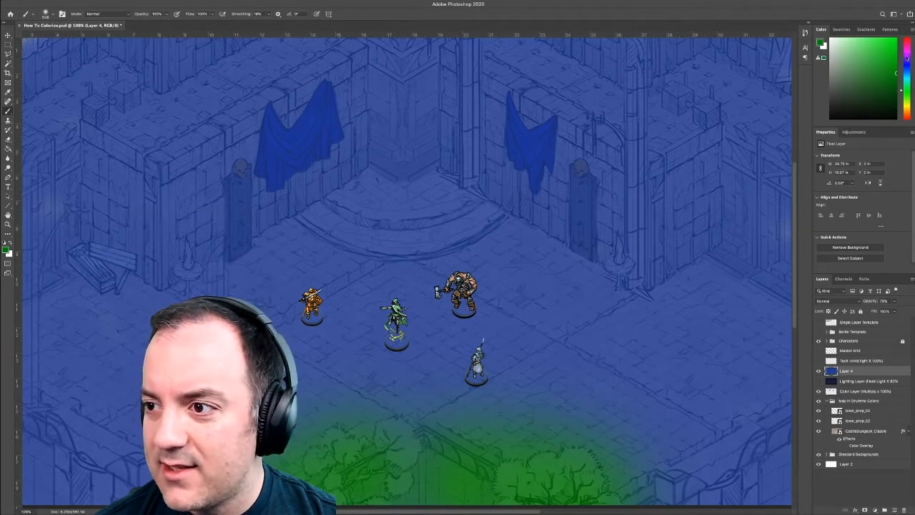
Step: Switch the paint color to yellow and try a 2840 px soft dab around the left brazier, undoing the dab
{"action": "mouse_move", "coordinate": [907, 57]}
{"action": "left_mouse_down"}
{"action": "mouse_move", "coordinate": [909, 40]}
{"action": "mouse_move", "coordinate": [913, 107]}
{"action": "left_mouse_up"}
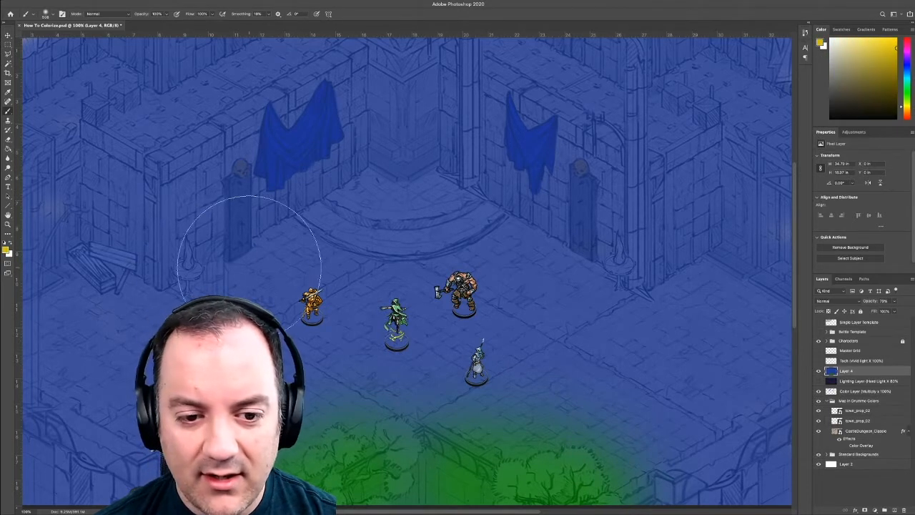
{"action": "right_click", "coordinate": [312, 259]}
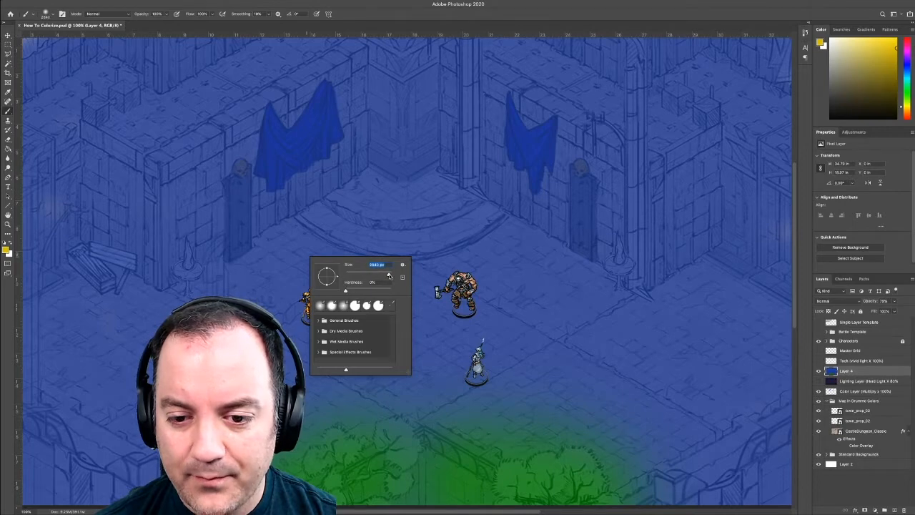
{"action": "left_click", "coordinate": [176, 285]}
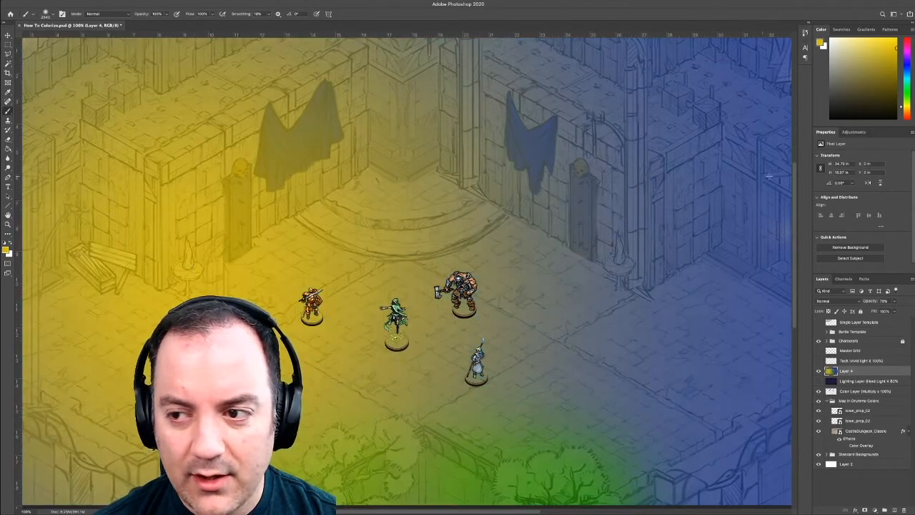
{"action": "key", "text": "ctrl+z"}
Step: Reduce the soft brush's size and dab a yellow glow around each of the two braziers
{"action": "right_click", "coordinate": [526, 228]}
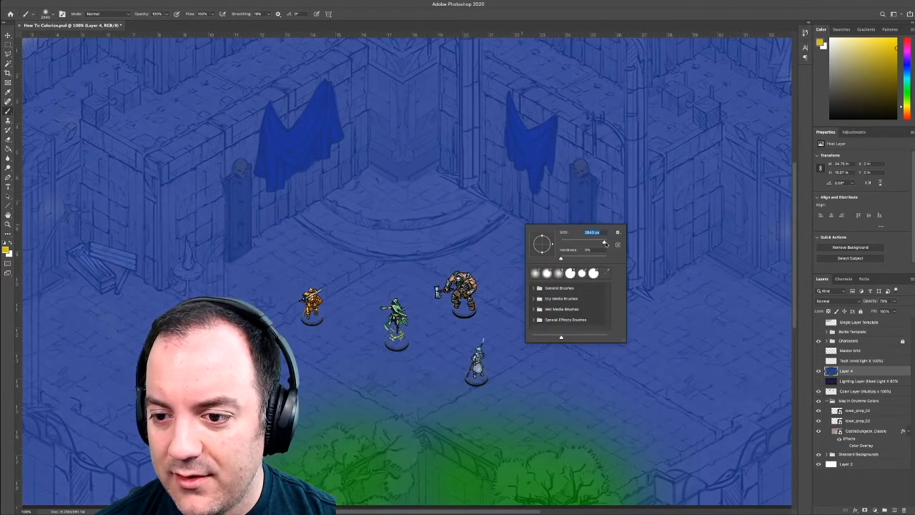
{"action": "left_click", "coordinate": [174, 266]}
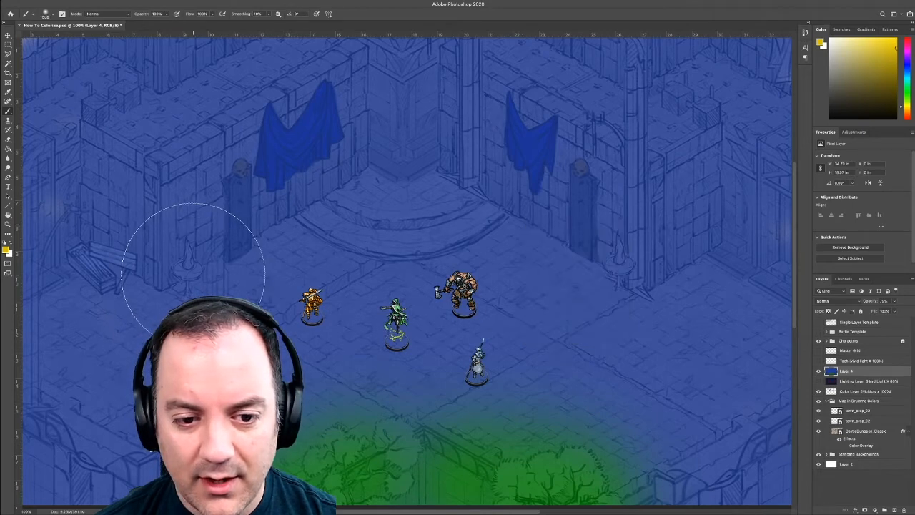
{"action": "left_click", "coordinate": [179, 265]}
{"action": "left_click", "coordinate": [628, 263]}
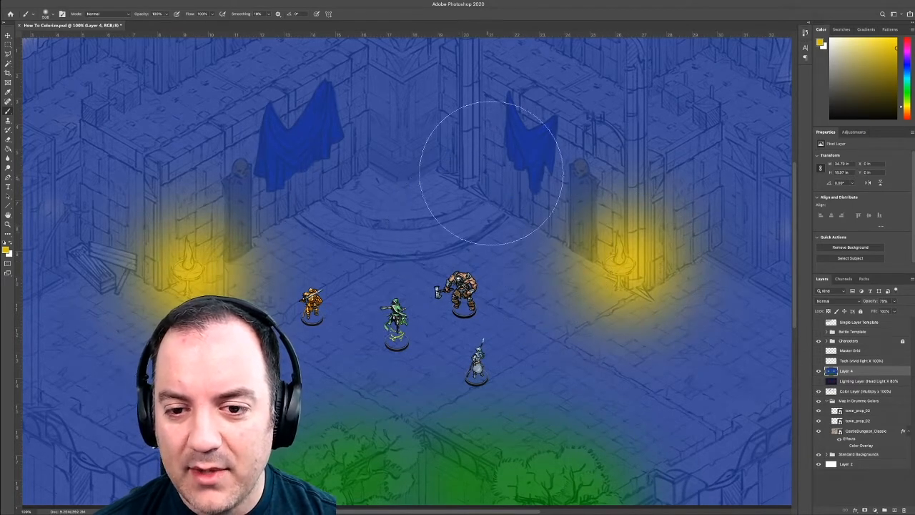
Step: Switch the paint color to pinkish red and dab soft glows along the wall tops at the back of the hall
{"action": "left_click", "coordinate": [908, 43]}
{"action": "left_click", "coordinate": [156, 76]}
{"action": "left_click", "coordinate": [266, 58]}
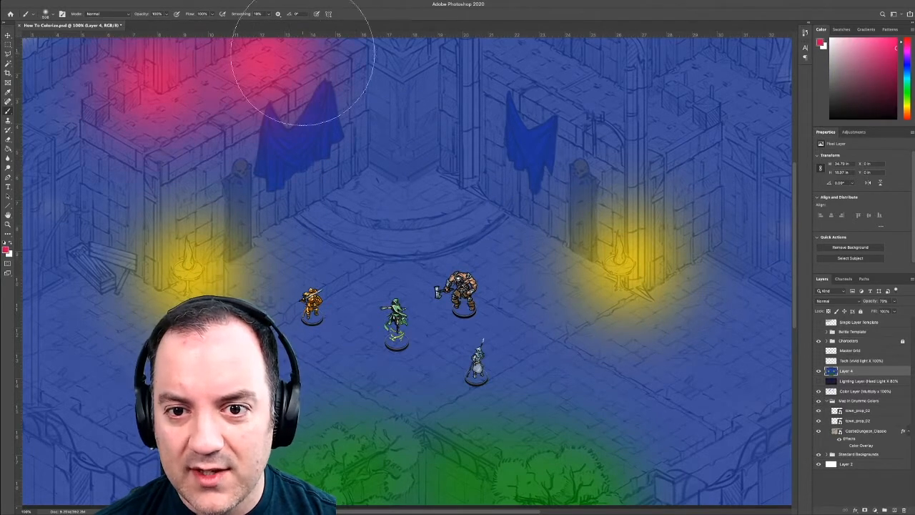
{"action": "left_click", "coordinate": [390, 44]}
{"action": "left_click", "coordinate": [550, 60]}
{"action": "left_click", "coordinate": [686, 75]}
{"action": "left_click", "coordinate": [122, 89]}
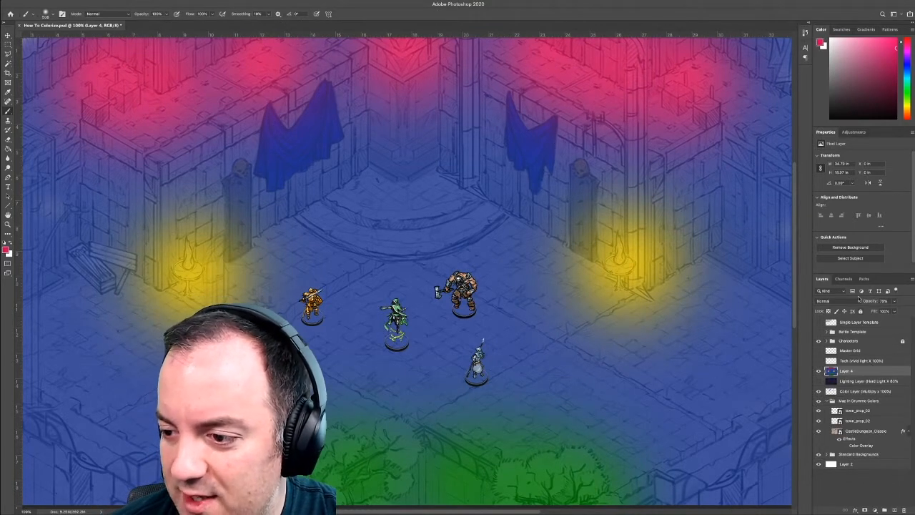
Step: Set Layer 4's blend mode to Hard Light and hide the layer
{"action": "left_click", "coordinate": [856, 301]}
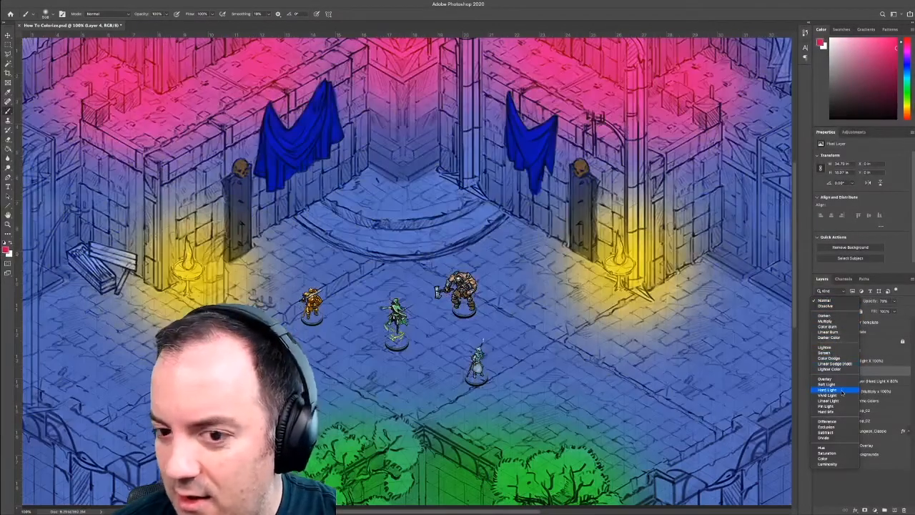
{"action": "left_click", "coordinate": [842, 390]}
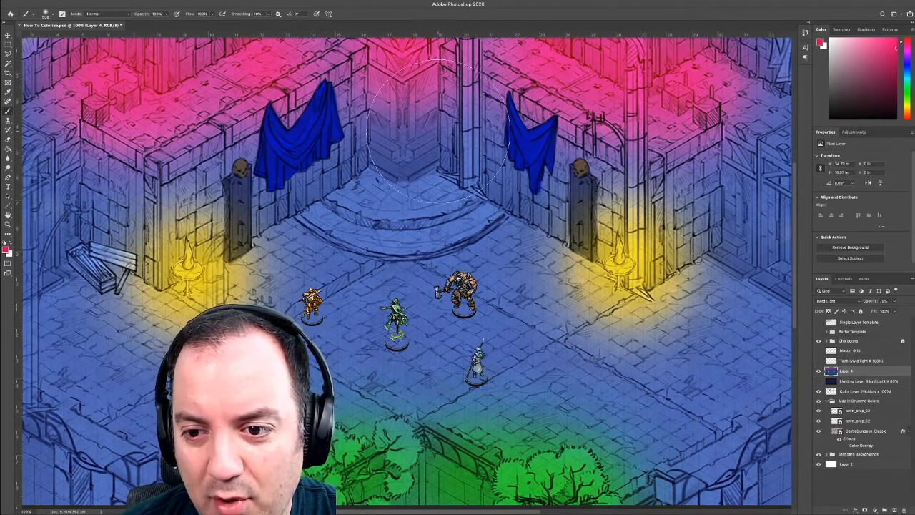
{"action": "left_click", "coordinate": [820, 371]}
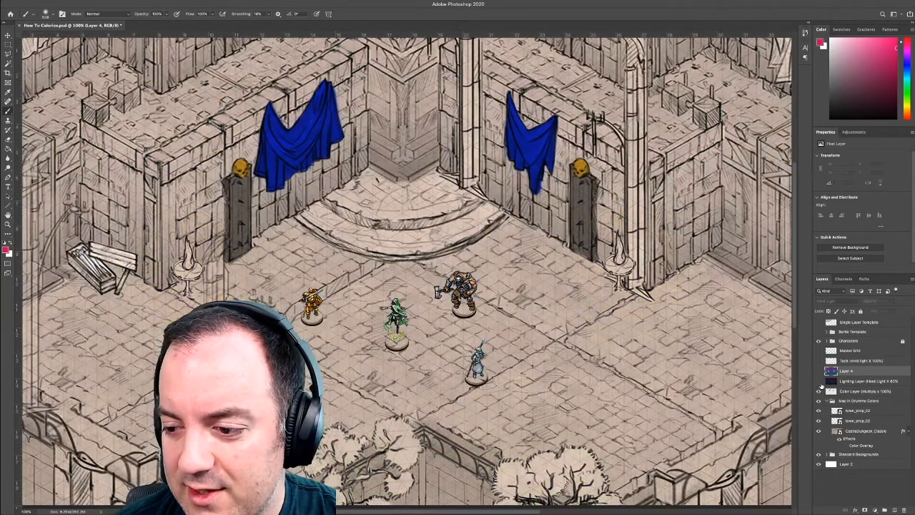
Step: Show the prepared Lighting Layer and set its blend mode to Hard Light
{"action": "left_click", "coordinate": [819, 381]}
{"action": "left_click", "coordinate": [856, 385]}
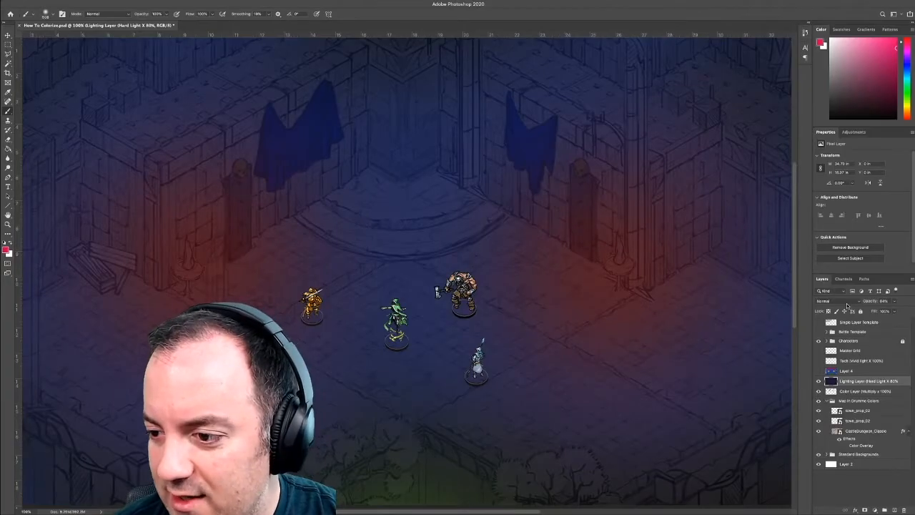
{"action": "left_click", "coordinate": [847, 303]}
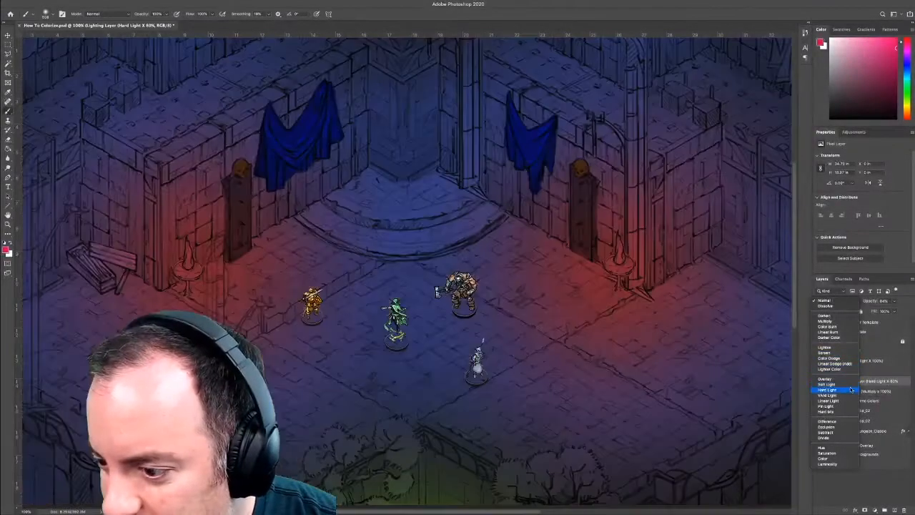
{"action": "left_click", "coordinate": [829, 390]}
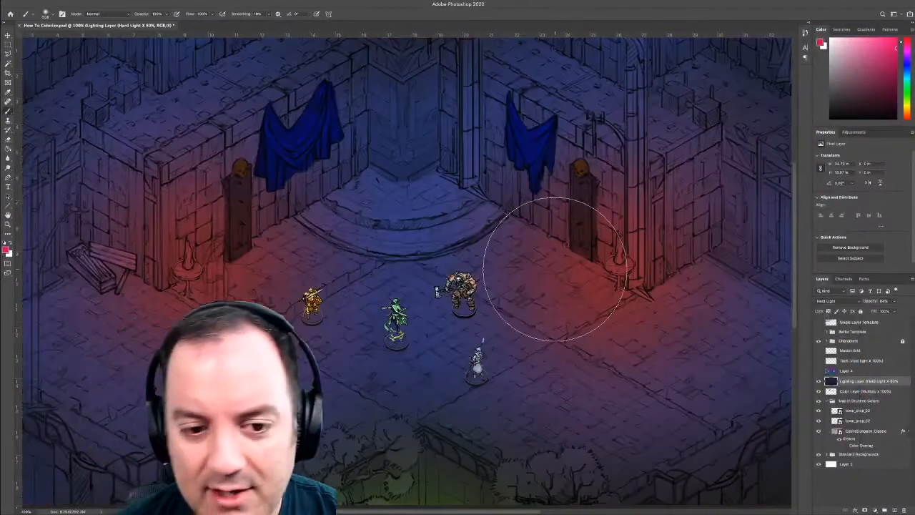
Step: Show the Toch layer with the brazier flames and set its blend mode to Vivid Light
{"action": "left_click", "coordinate": [851, 361]}
{"action": "left_click", "coordinate": [820, 361]}
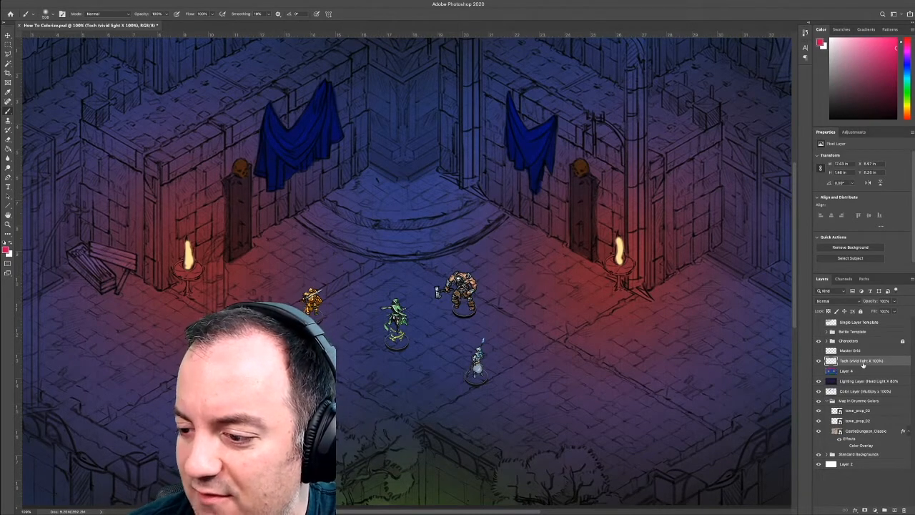
{"action": "left_click", "coordinate": [858, 301]}
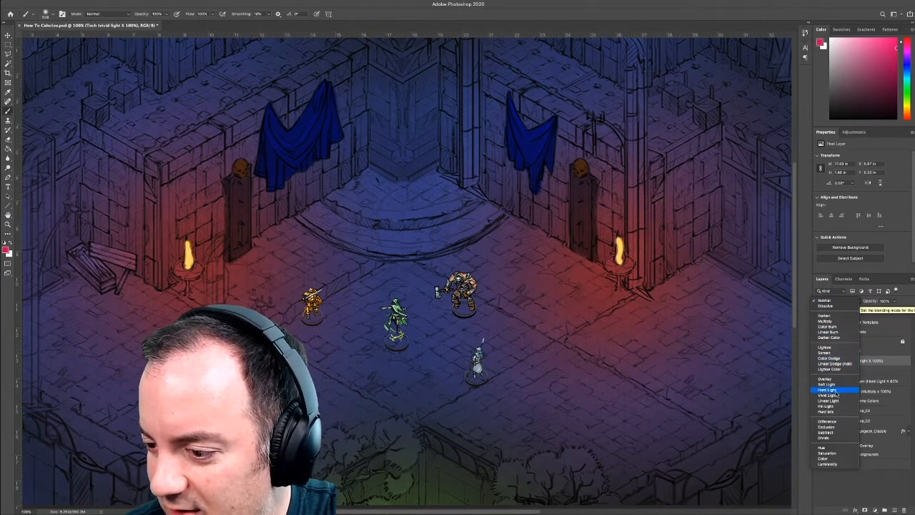
{"action": "left_click", "coordinate": [829, 395]}
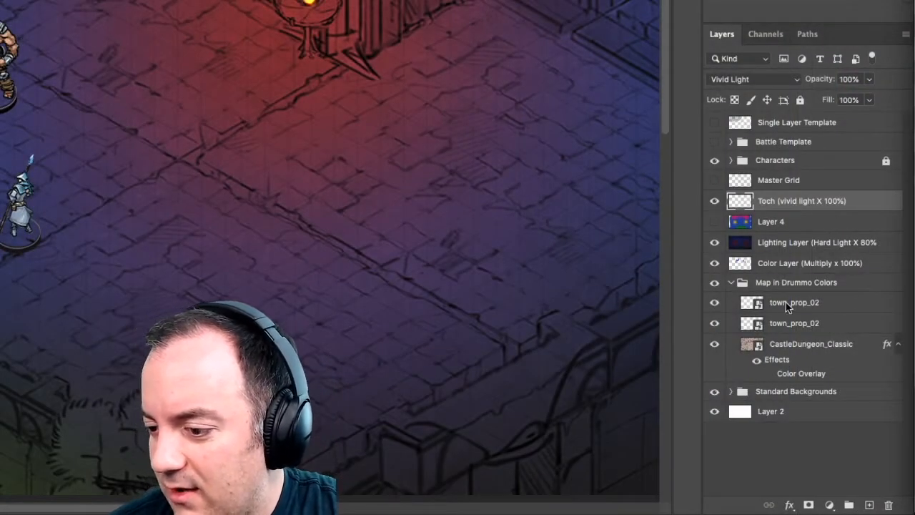
Step: Hide the color, lighting and Toch layers, and show them again one at a time from the lowest up to review each effect
{"action": "left_click", "coordinate": [716, 244]}
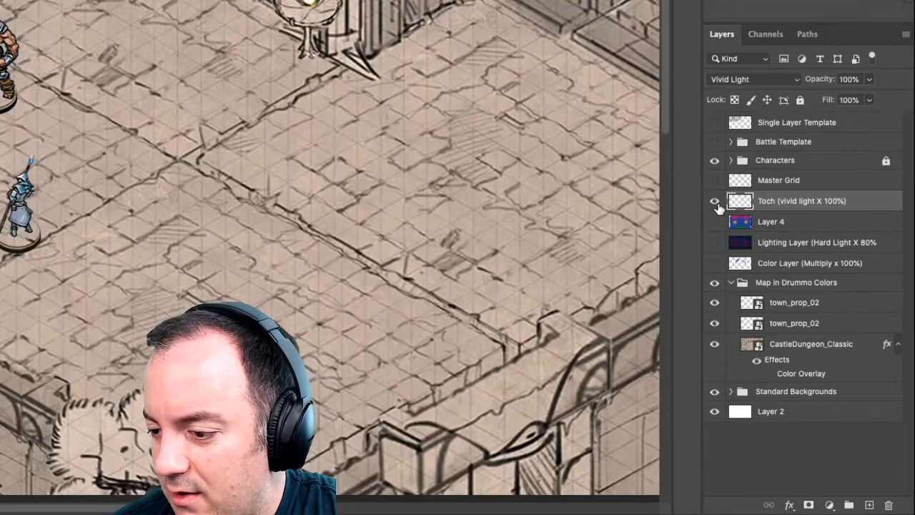
{"action": "left_click", "coordinate": [715, 202]}
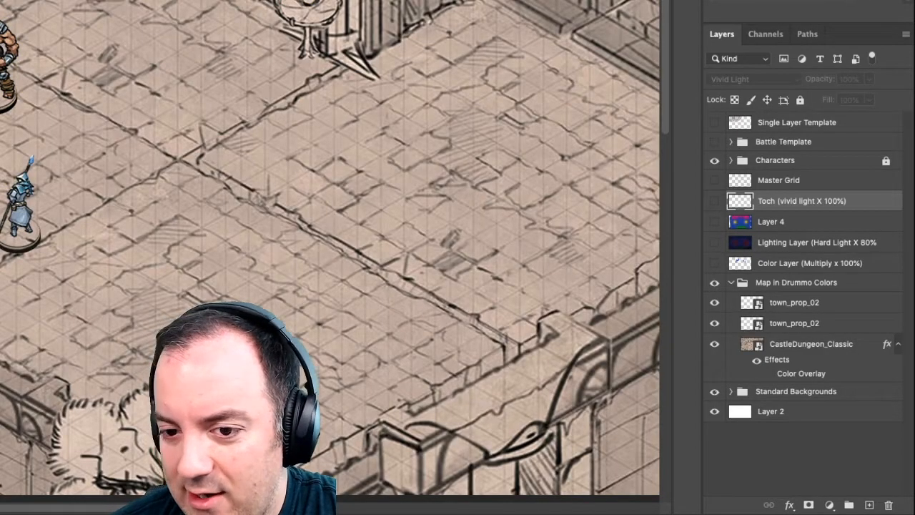
{"action": "left_click", "coordinate": [787, 266]}
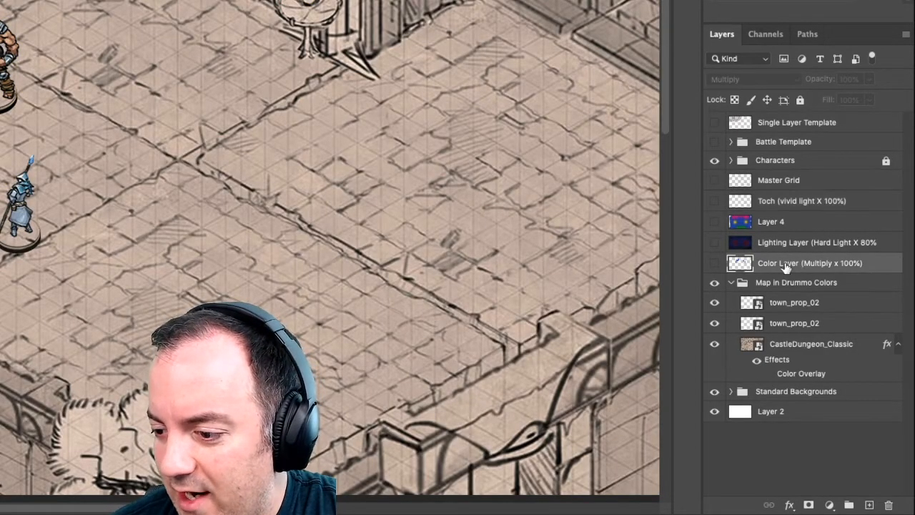
{"action": "left_click", "coordinate": [714, 265]}
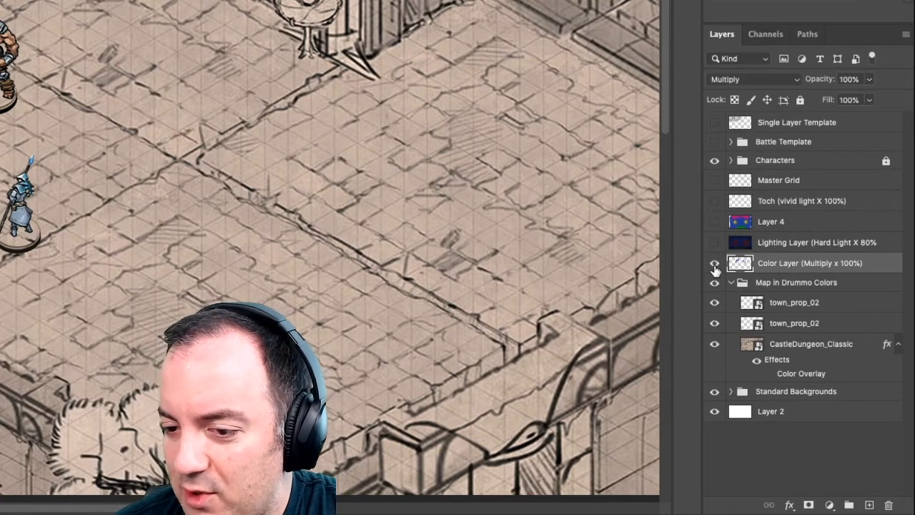
{"action": "left_click", "coordinate": [808, 247]}
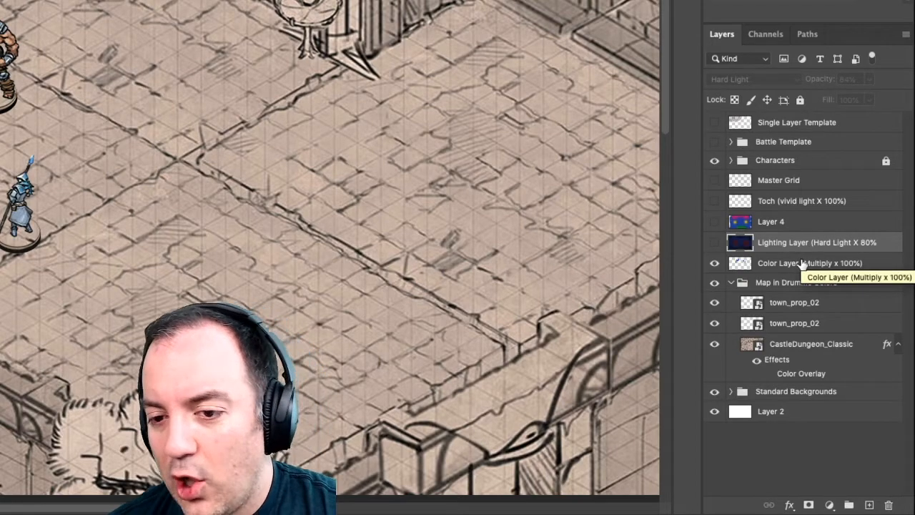
{"action": "left_click", "coordinate": [713, 245]}
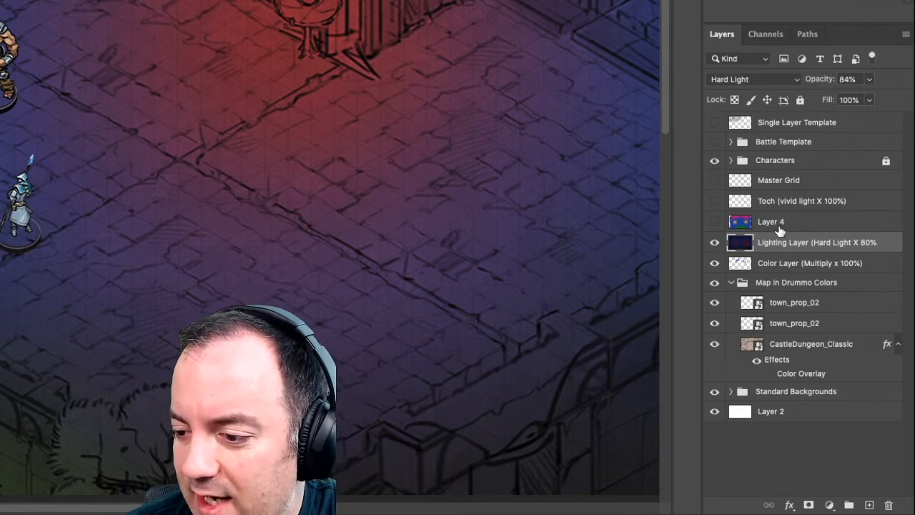
{"action": "left_click", "coordinate": [794, 206]}
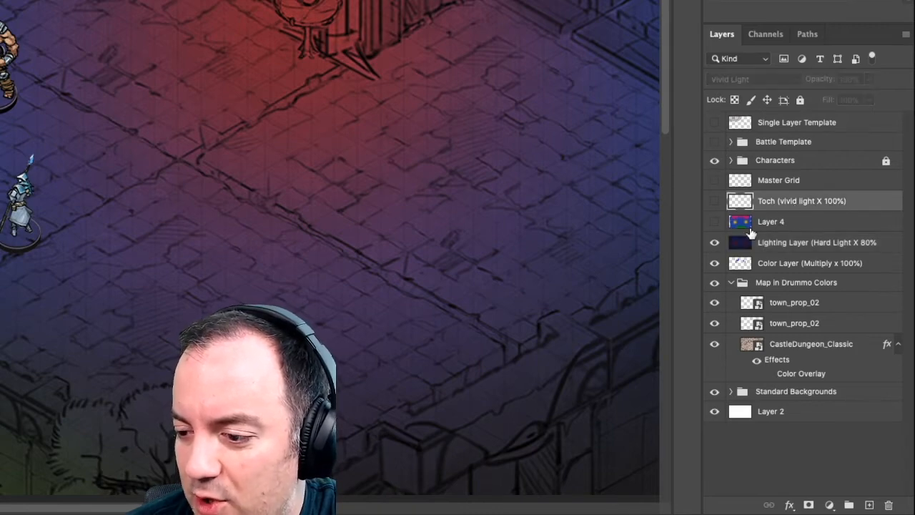
{"action": "left_click", "coordinate": [715, 202]}
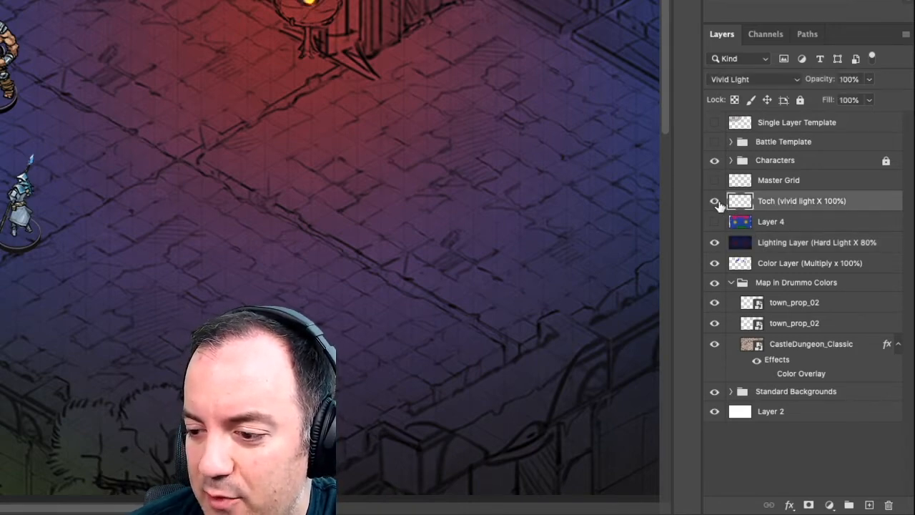